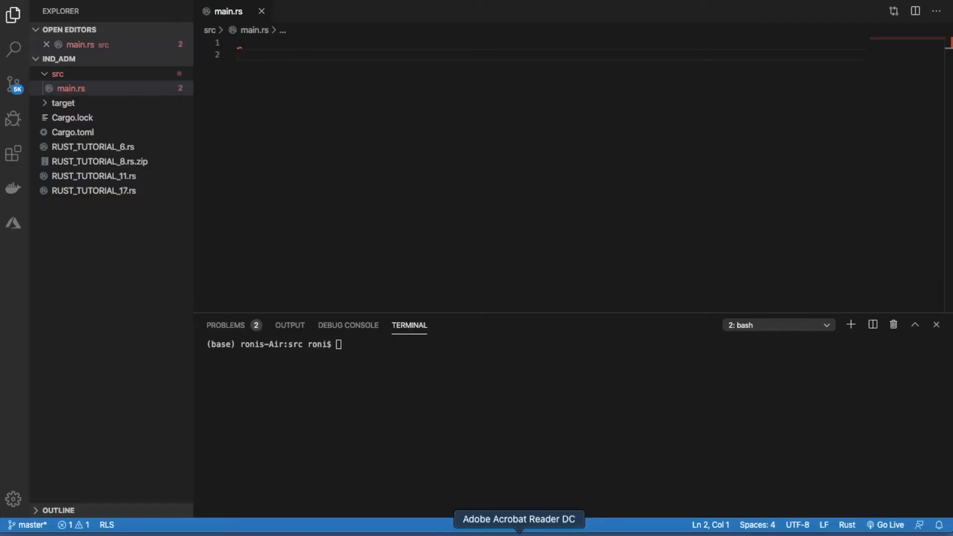
Bring the Rust tutorial deck forward and go from the pre-requisites slide to slide 3's ownership example.
click(461, 534)
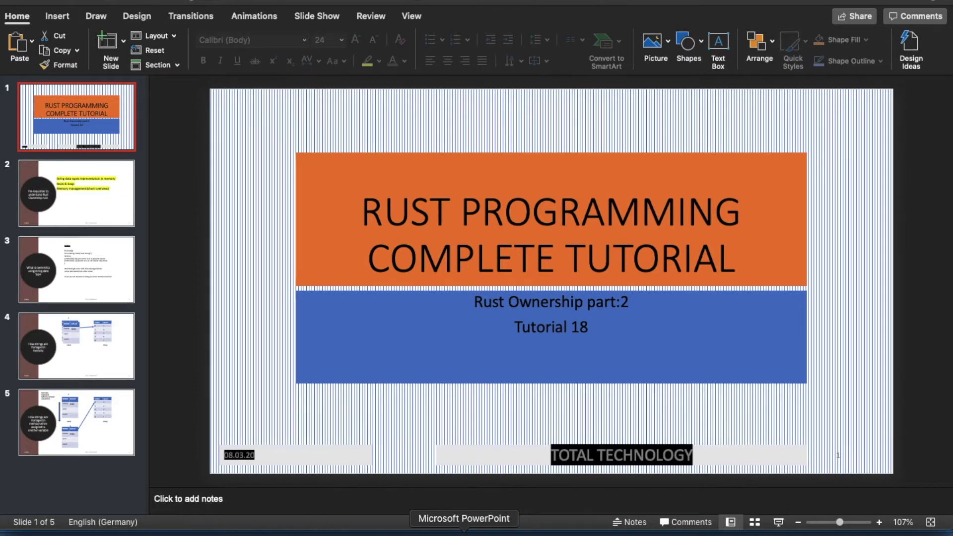
click(58, 186)
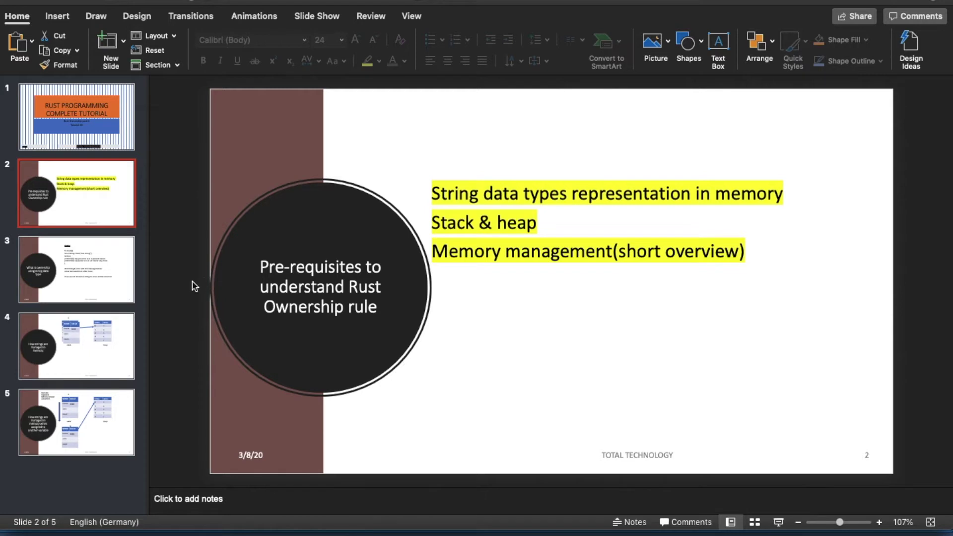
click(110, 260)
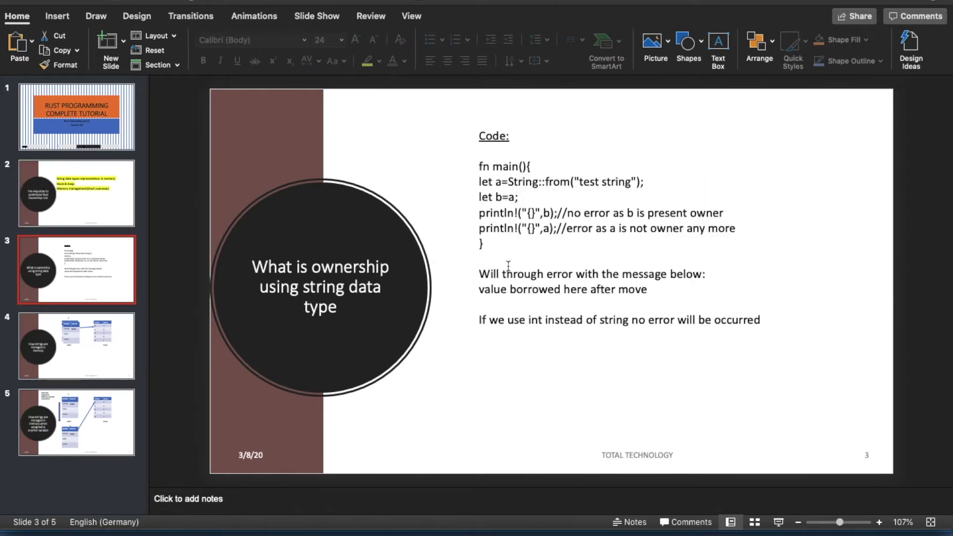
Highlight the fn main block, the "test string" literal and the b=a assignment on slide 3.
drag(502, 243, 466, 165)
click(561, 166)
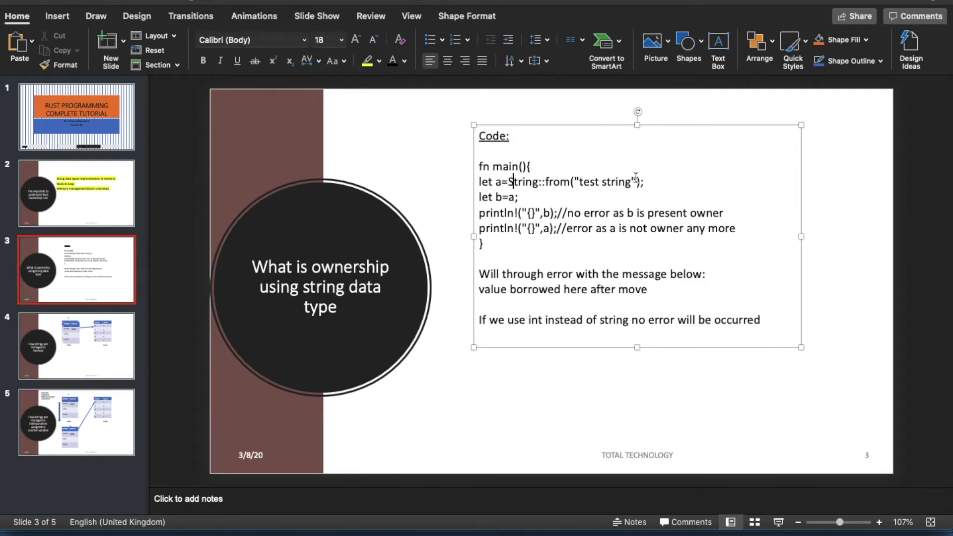
drag(646, 182, 590, 185)
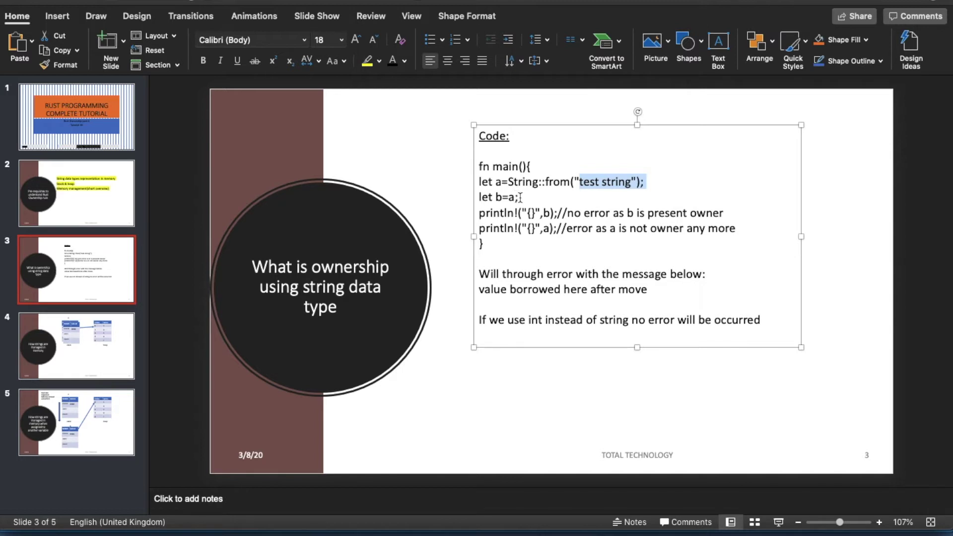
click(518, 197)
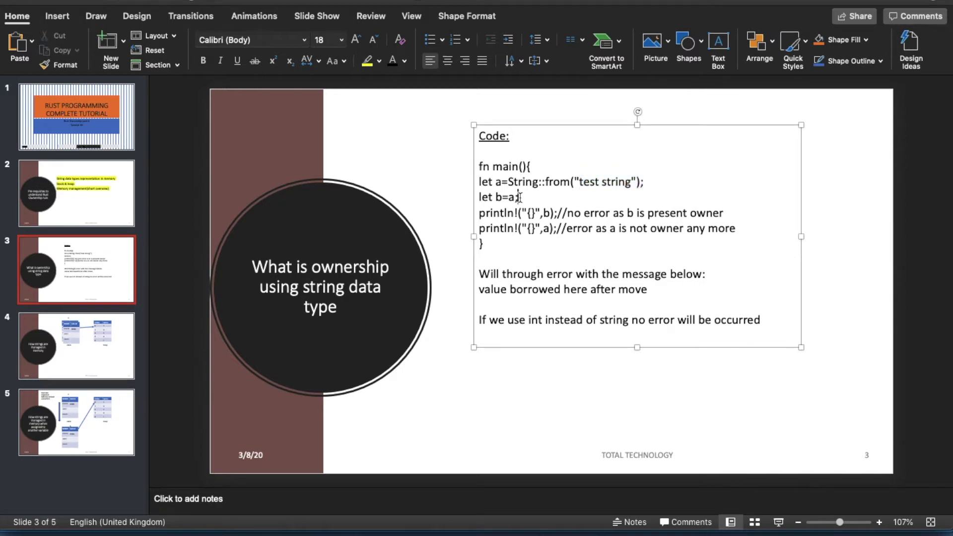
drag(519, 197, 496, 198)
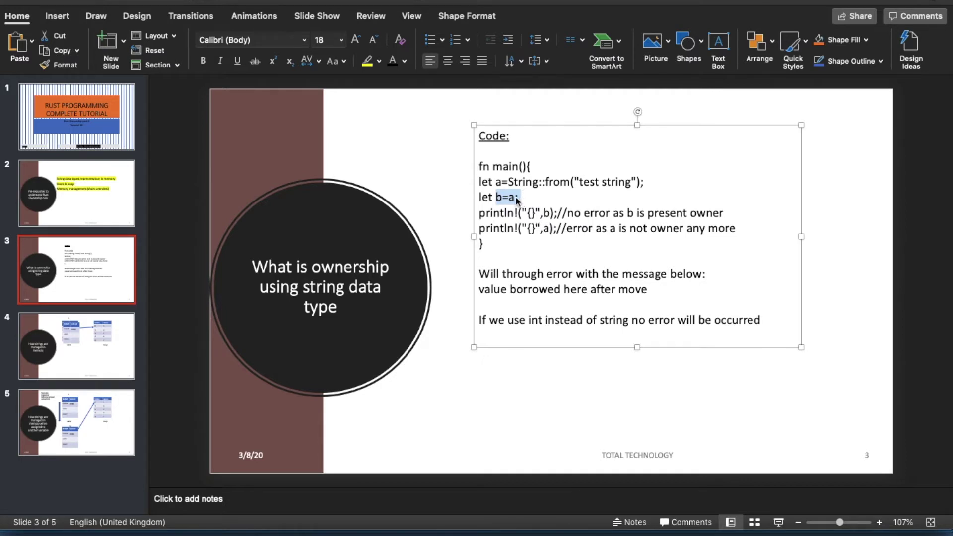
Point out b in the println lines and the String::from initialisation of a, then return to the title slide.
click(549, 213)
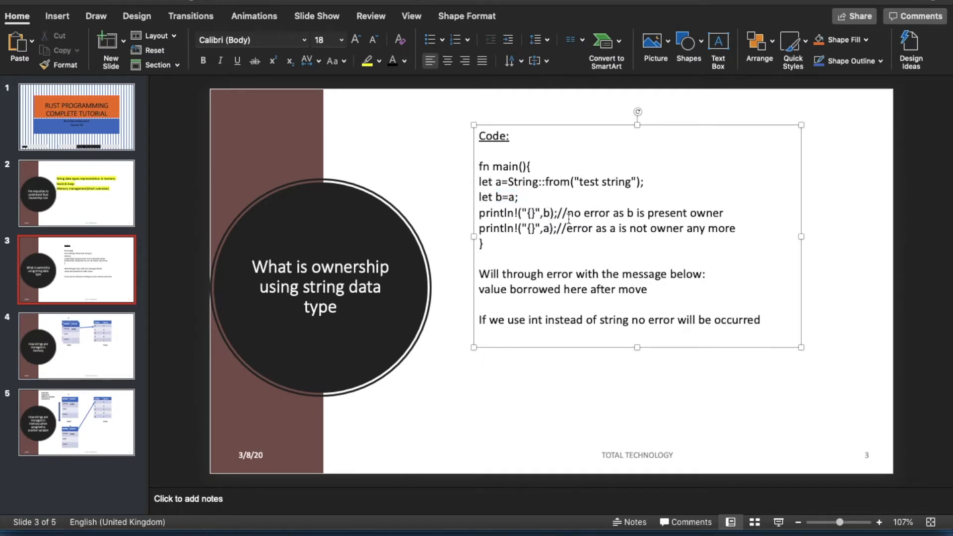
key(Down)
drag(646, 182, 502, 182)
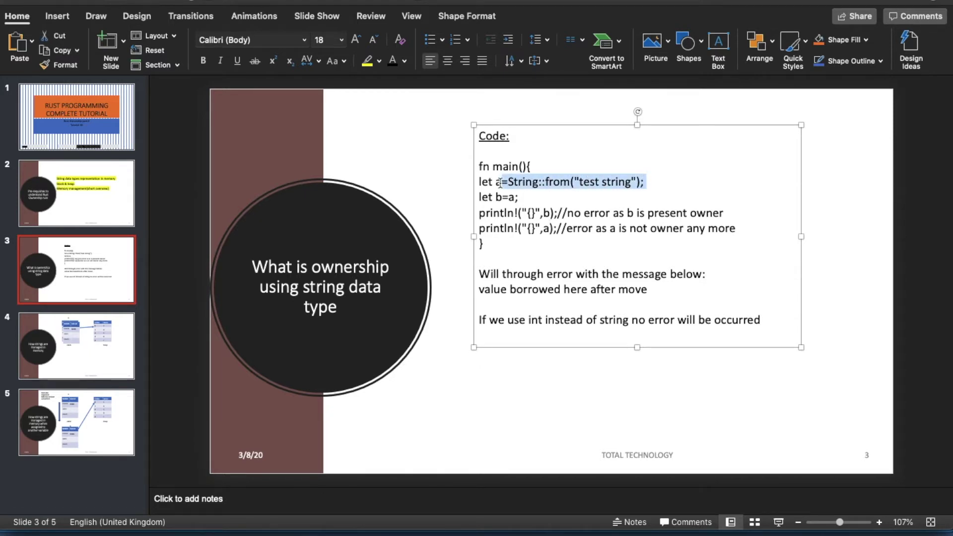
click(503, 197)
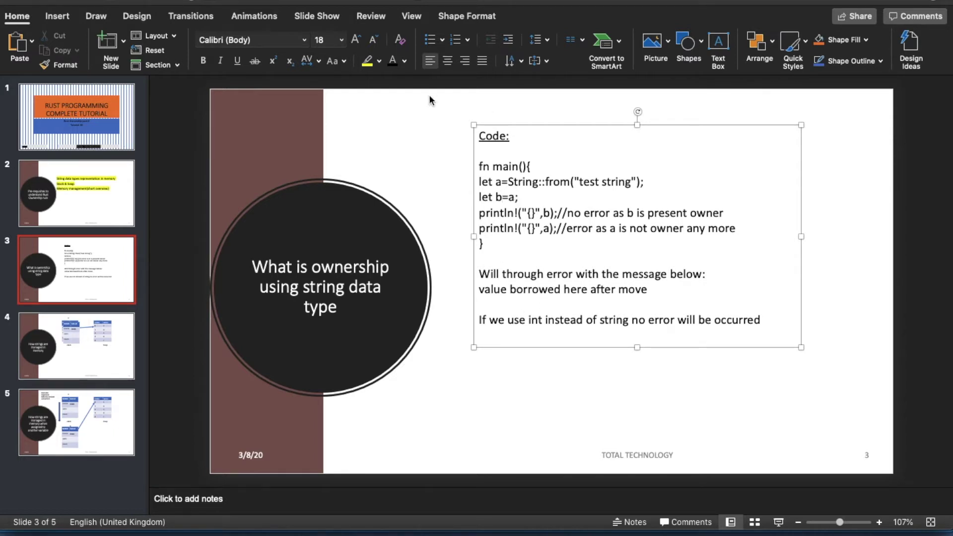
click(133, 144)
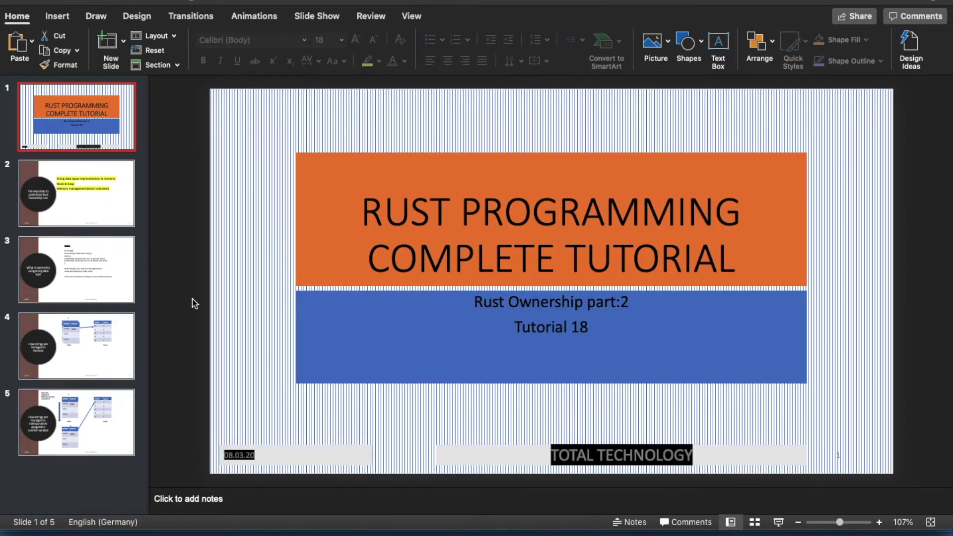
Switch between the ownership code slide and the pre-requisites slide, ending on the code slide.
click(87, 277)
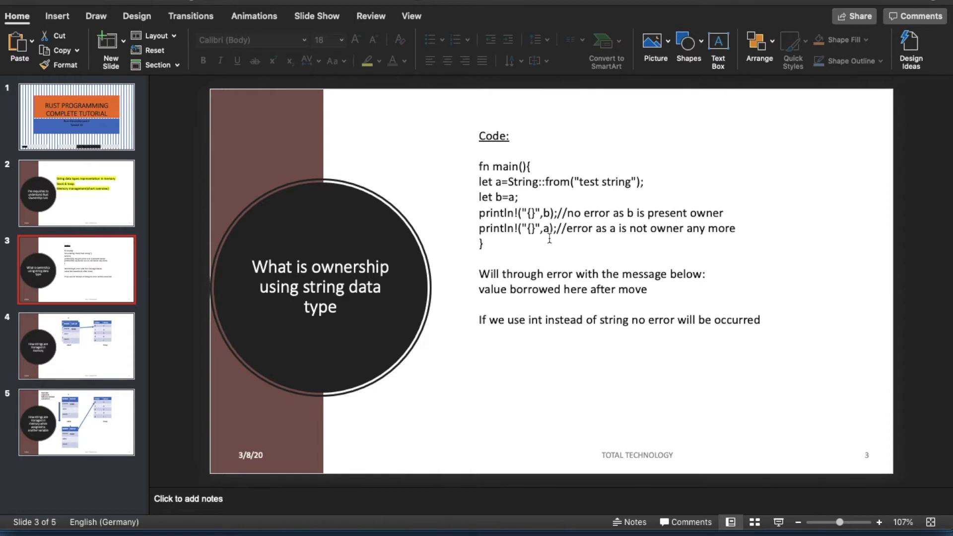
click(78, 160)
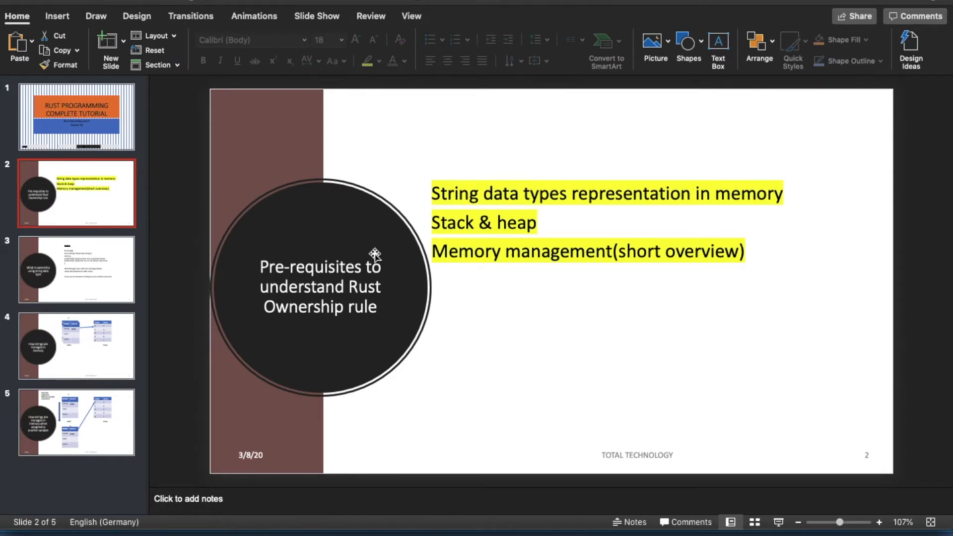
click(102, 263)
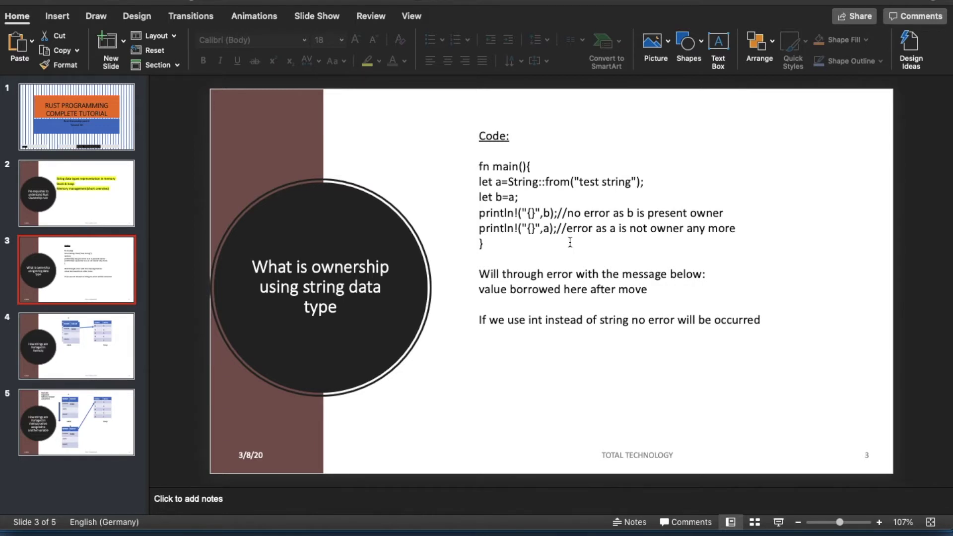
Highlight the let b=a line and the moved a in the second println, then show slide 4.
drag(525, 199, 480, 201)
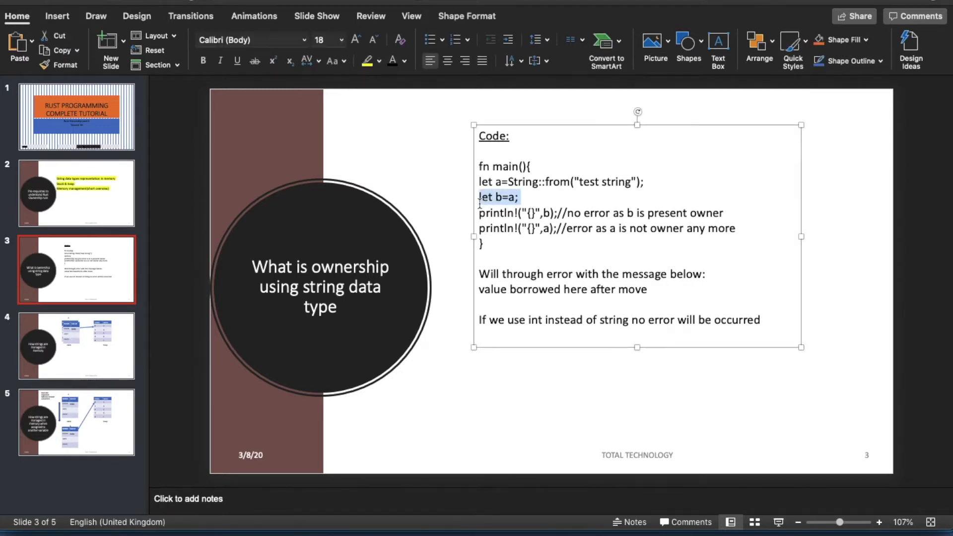
click(503, 198)
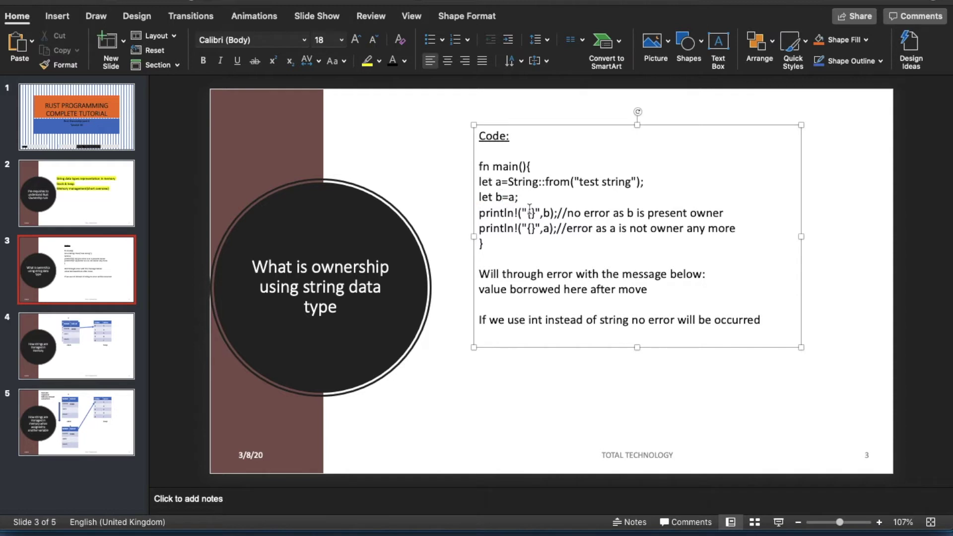
click(548, 229)
double_click(546, 229)
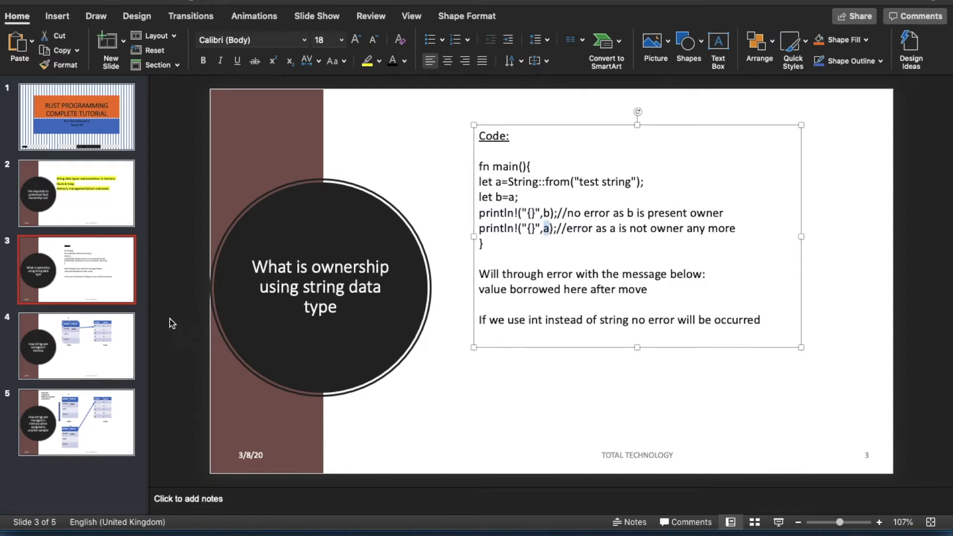
key(Down)
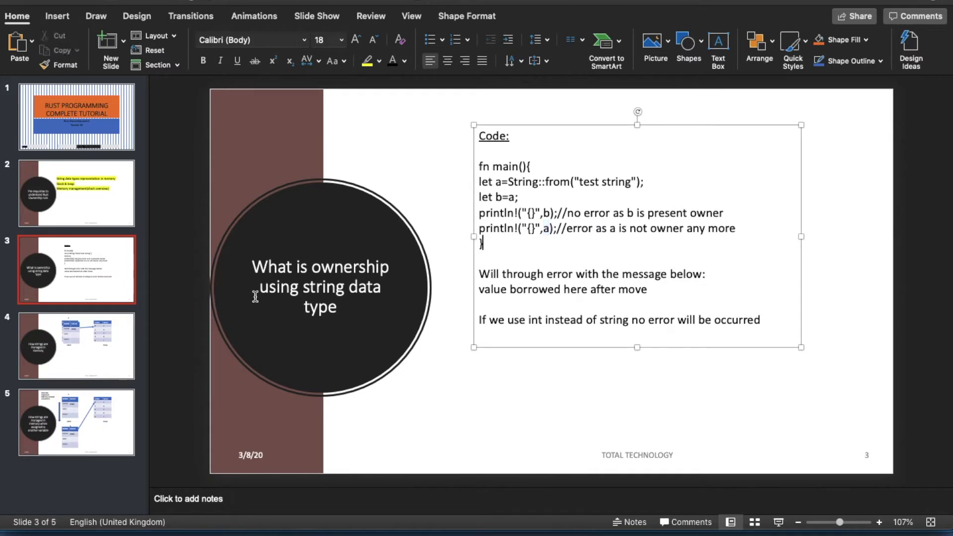
click(94, 326)
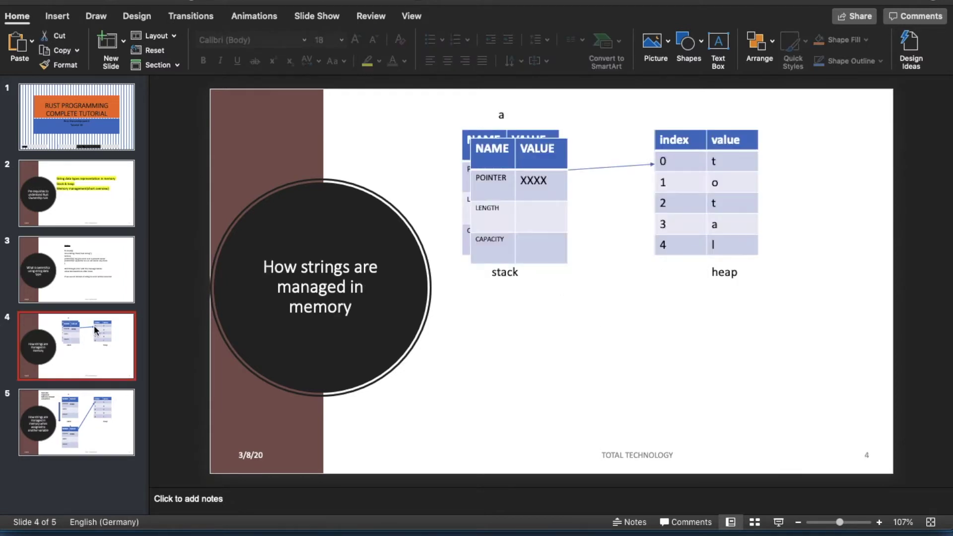
Remove the offset duplicate stack table on slide 4 and place the caret in the CAPACITY cell.
click(496, 141)
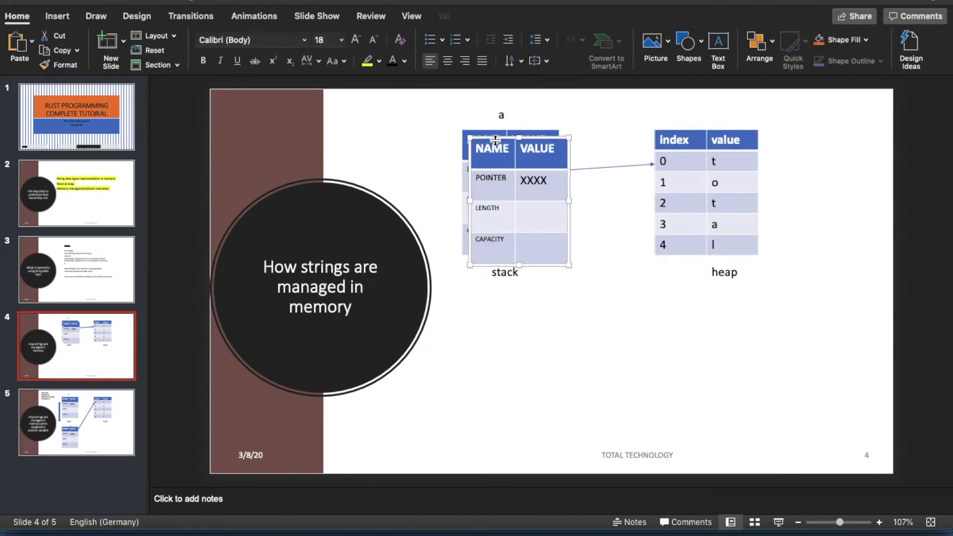
key(super+z)
click(521, 232)
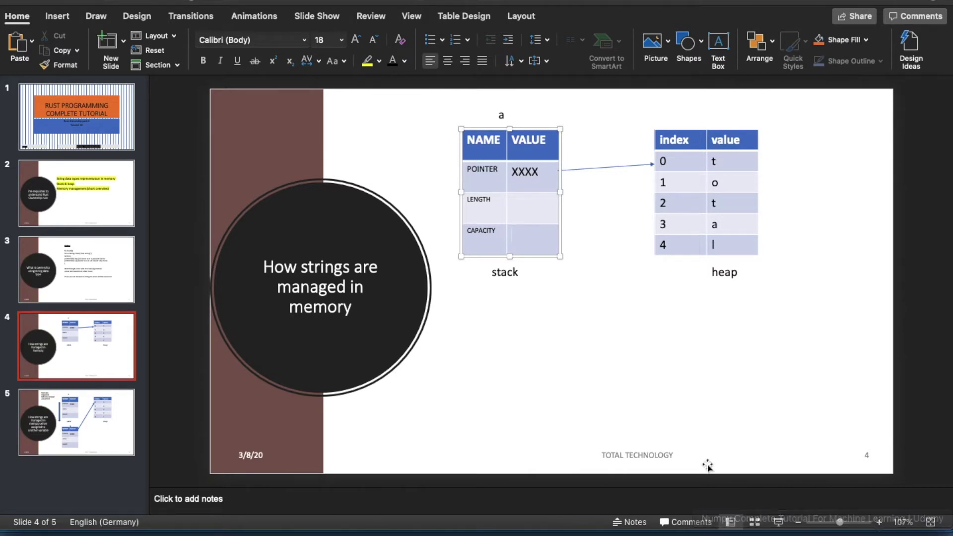
Minimize PowerPoint and start main.rs with fn maun(){ and an unfinished let a=String:: line.
click(27, 5)
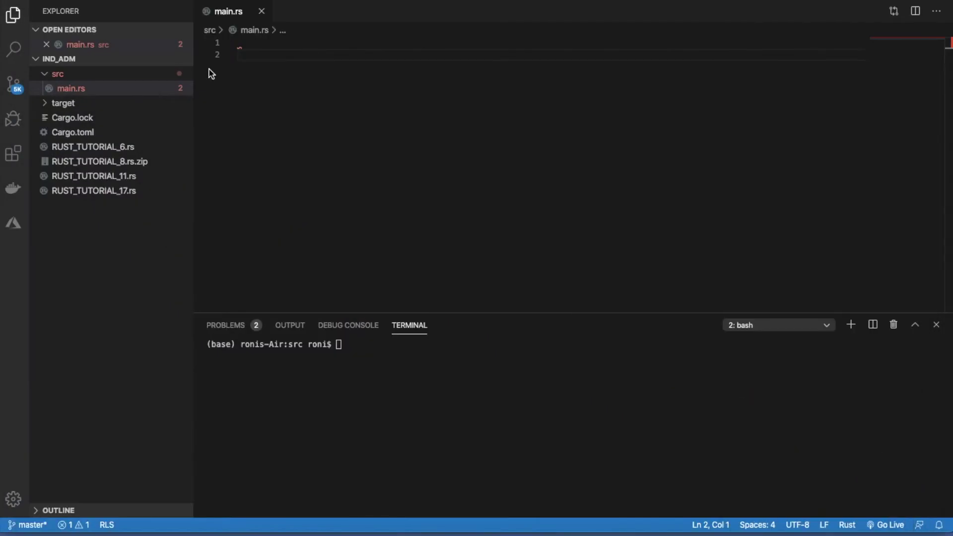
text(fn ma)
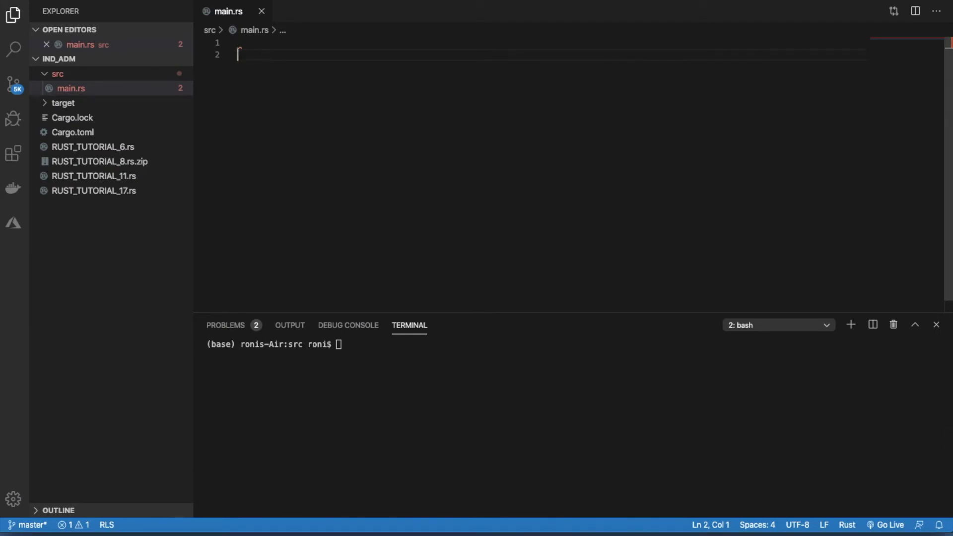
text(un)
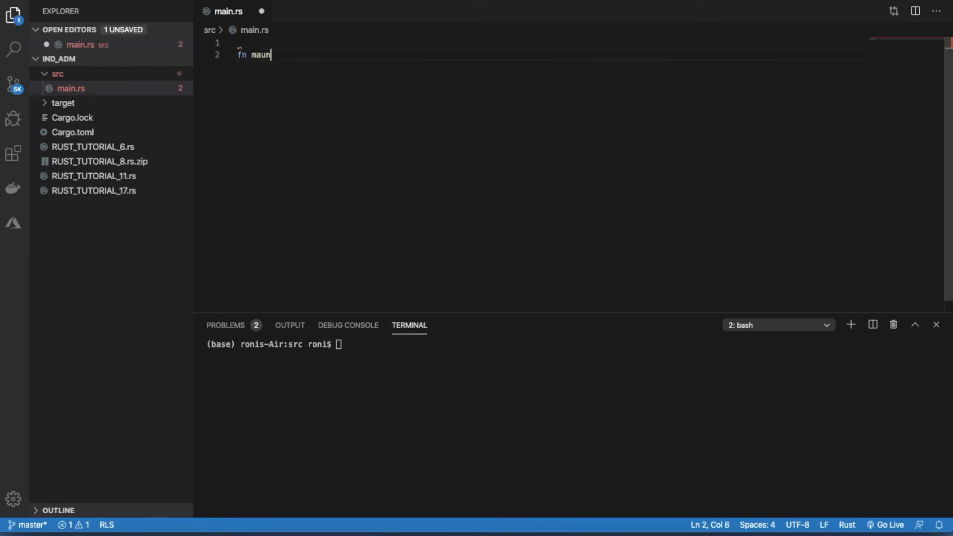
text((){)
key(Return)
text(le)
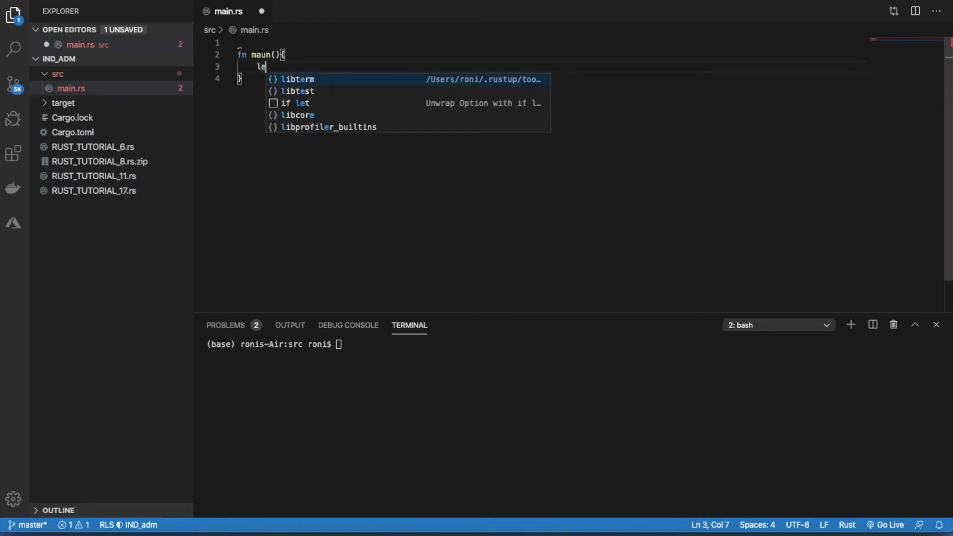
text(t a)
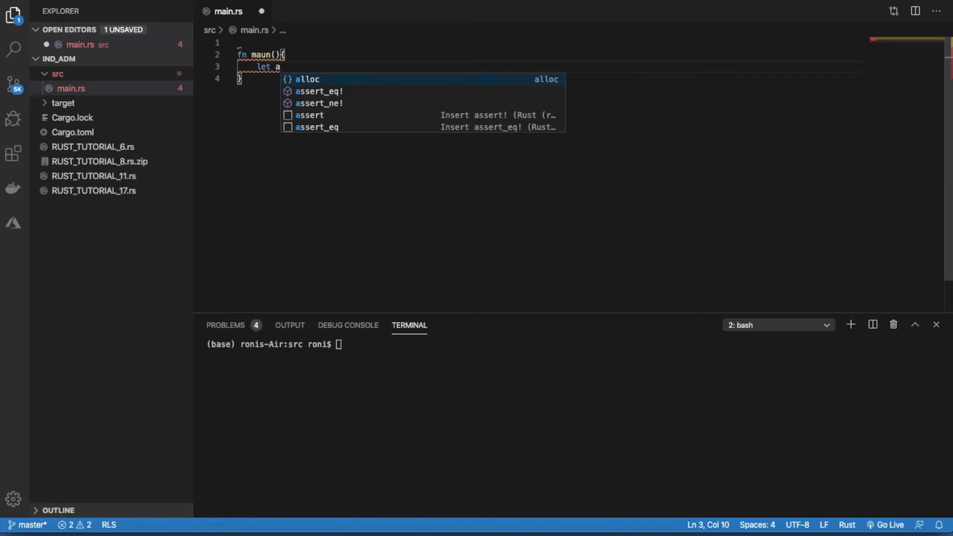
text(=S)
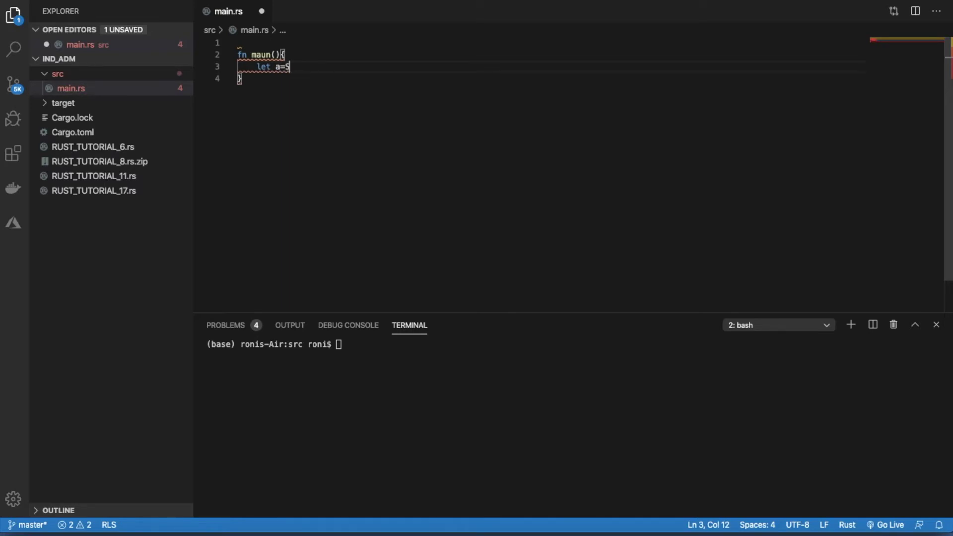
text(tring::)
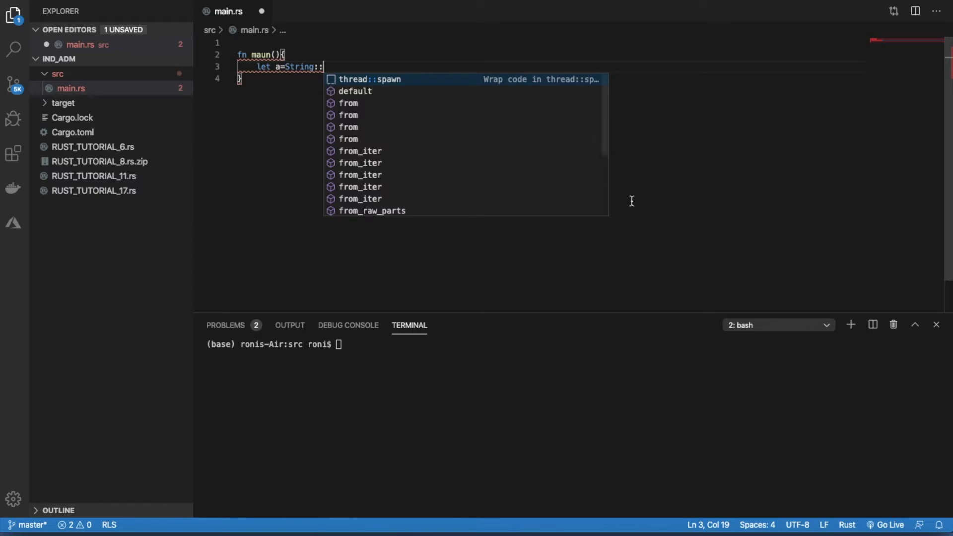
Check the ownership code slide in PowerPoint, then minimize it again.
click(447, 529)
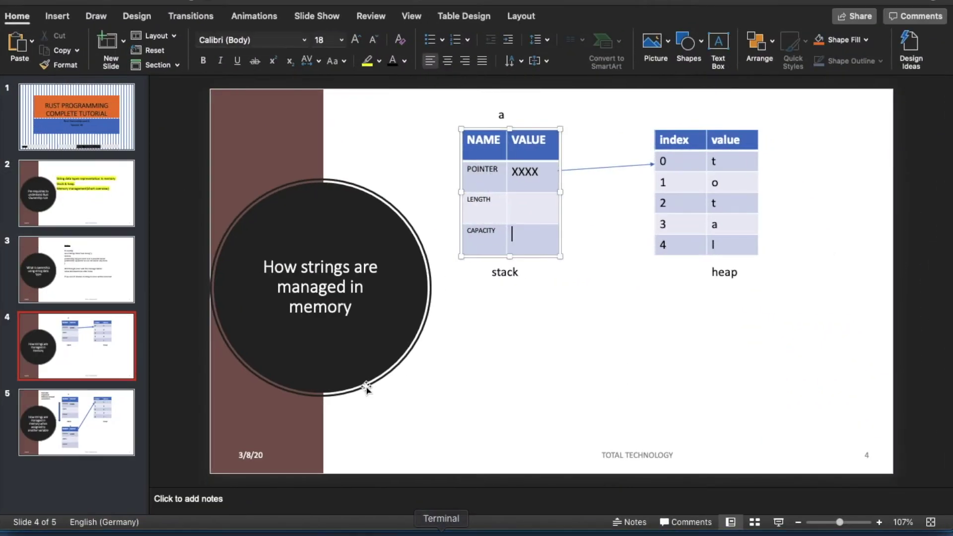
key(Up)
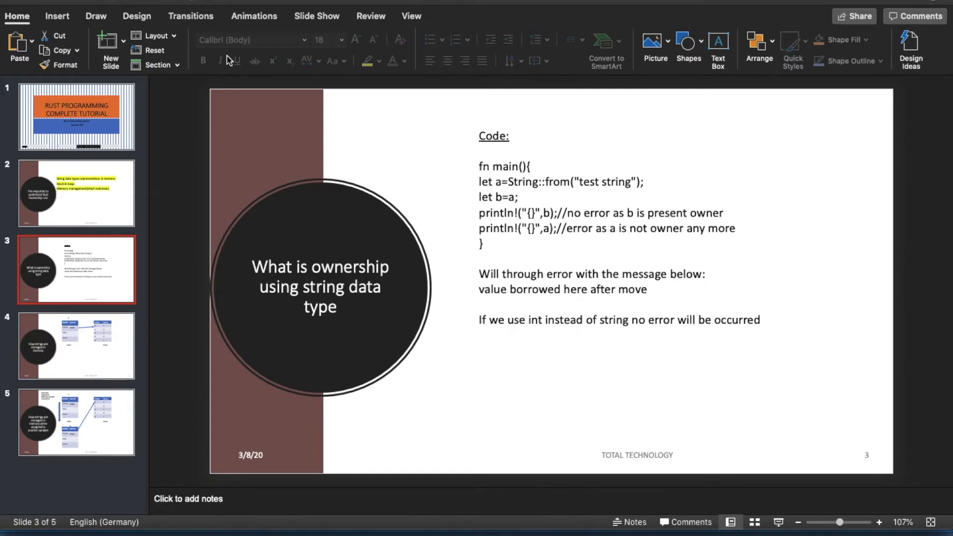
click(28, 5)
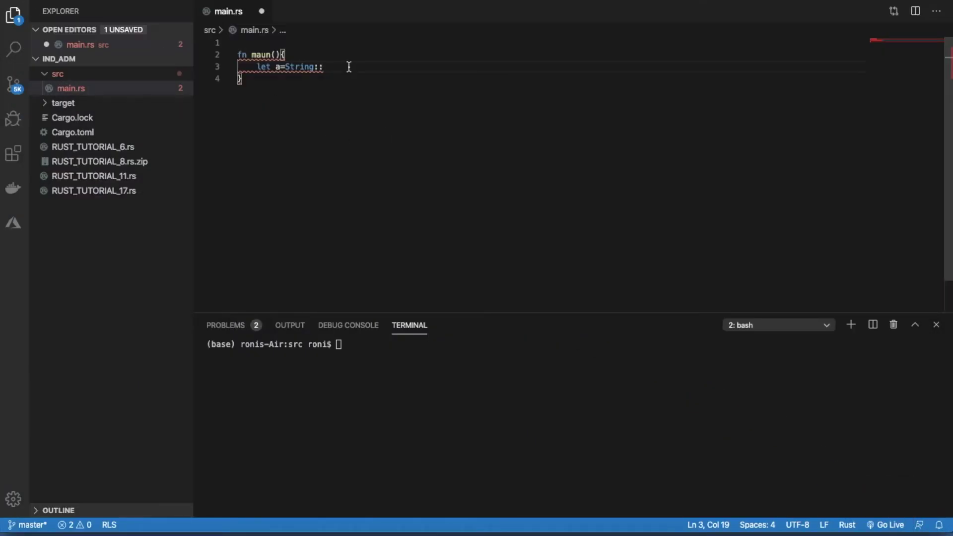
Continue line 3 with From("total and glance at slide 4's memory diagram.
text(F)
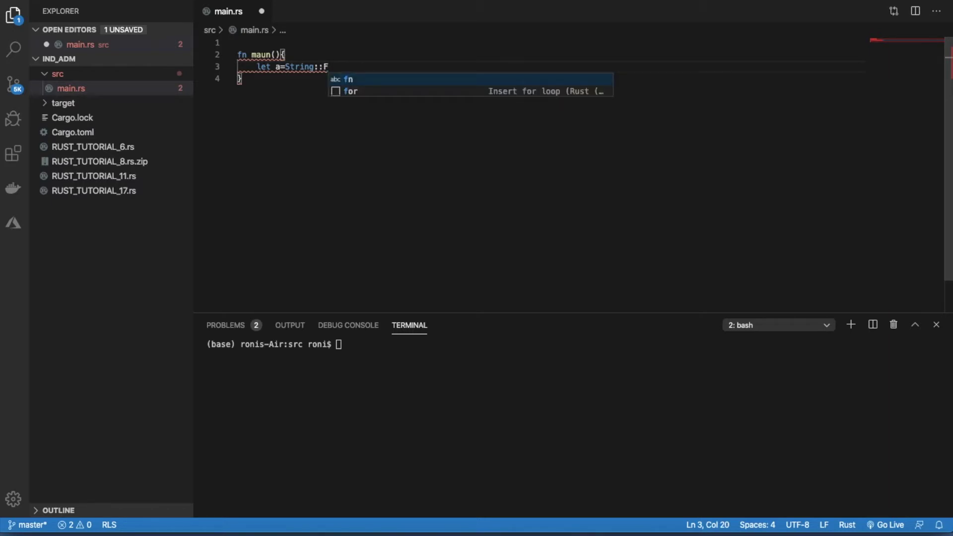
text(rom)
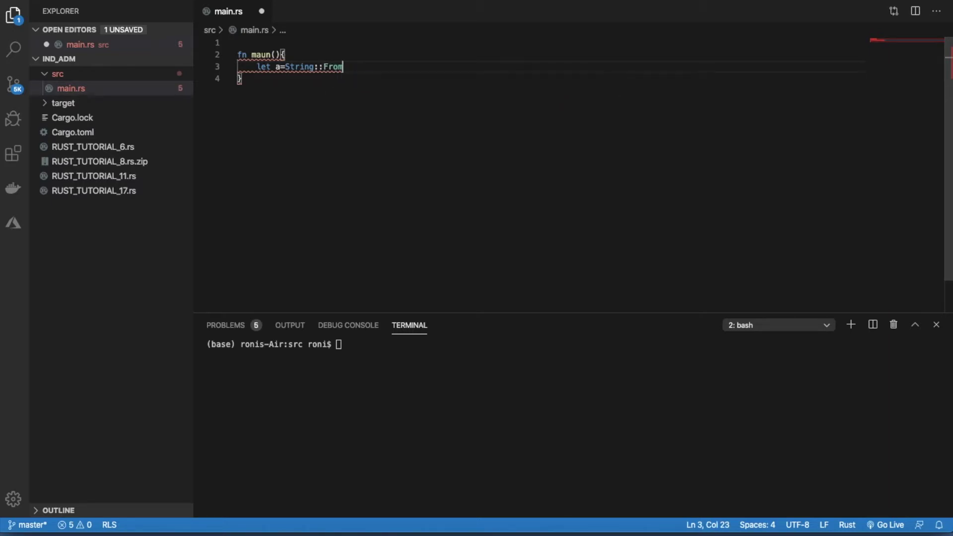
text(()
text(")
text(total)
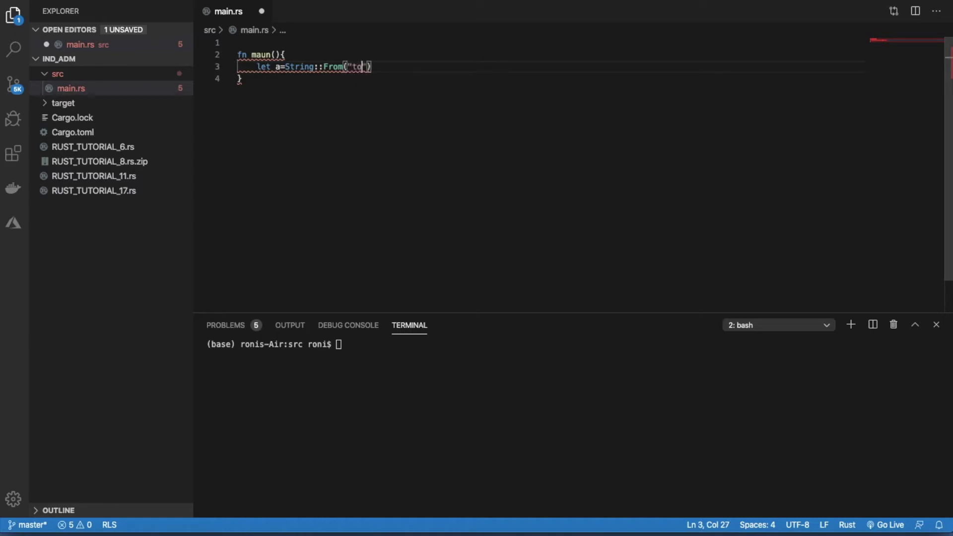
click(401, 67)
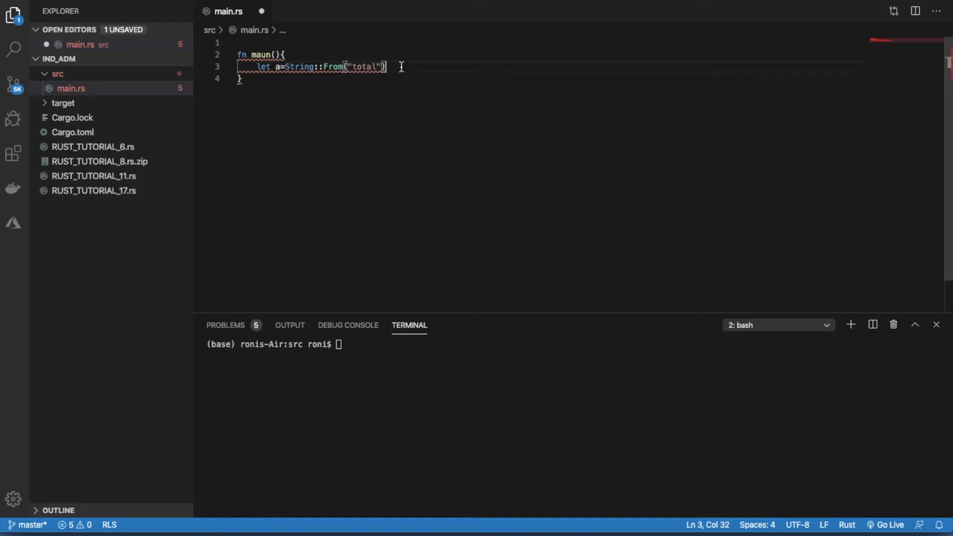
text(:)
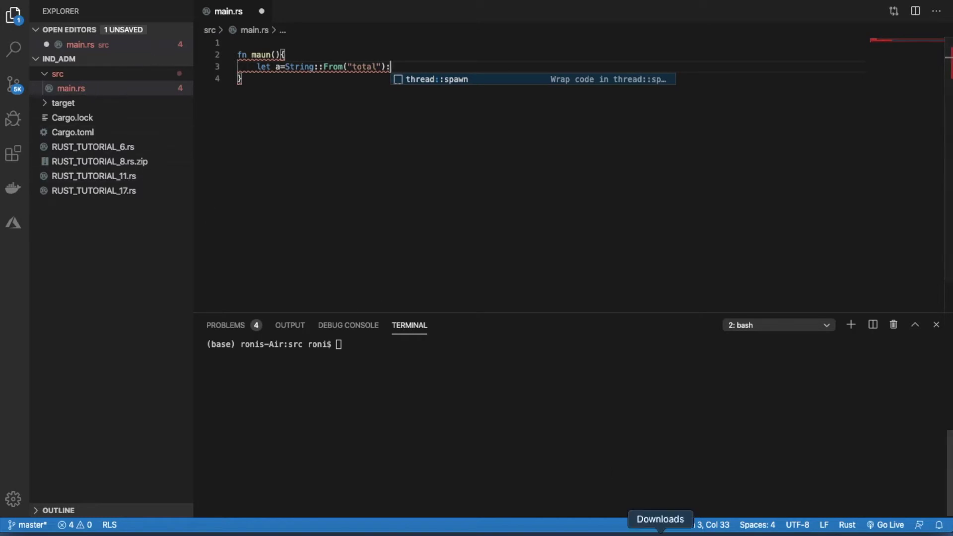
click(473, 531)
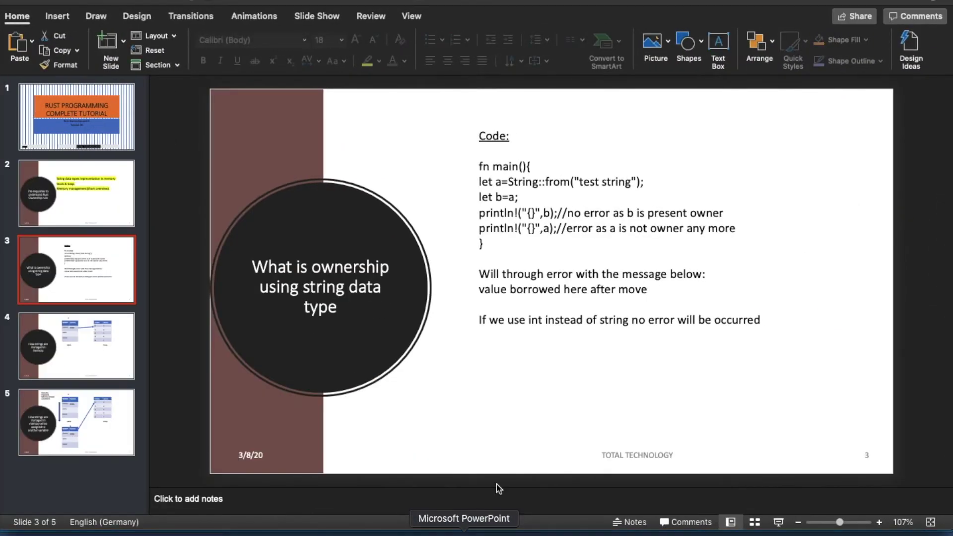
click(110, 308)
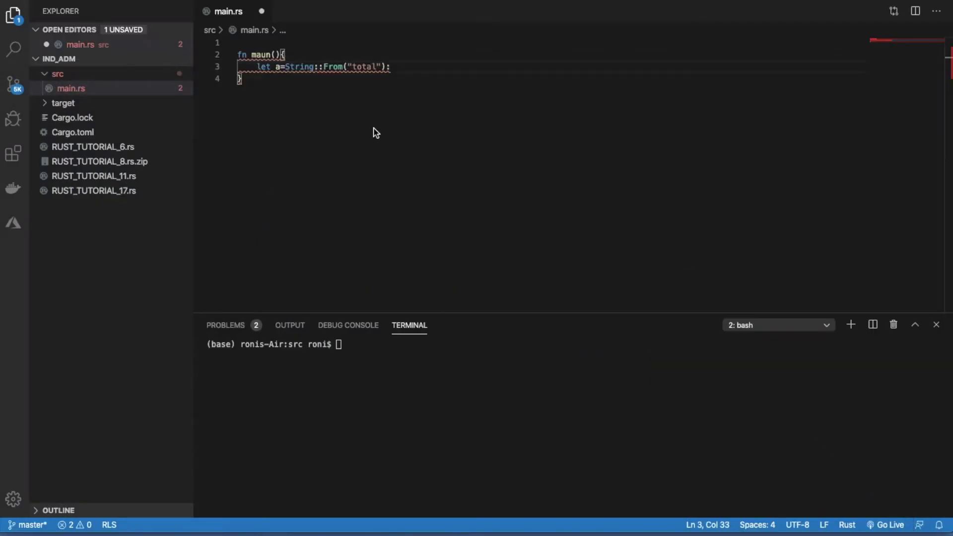
Change From to from and start a println! statement on a new line 4.
click(329, 66)
key(BackSpace)
text(f)
click(413, 66)
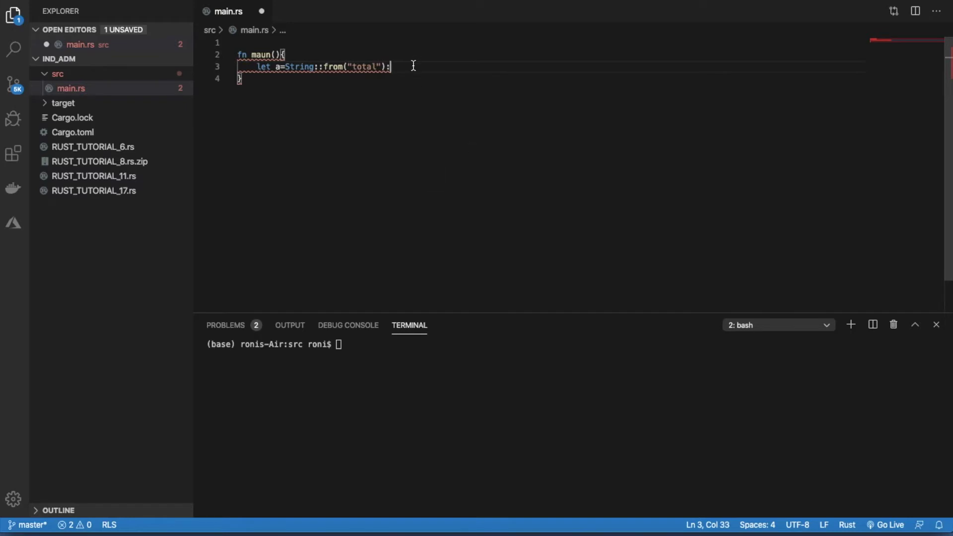
key(Return)
text(print)
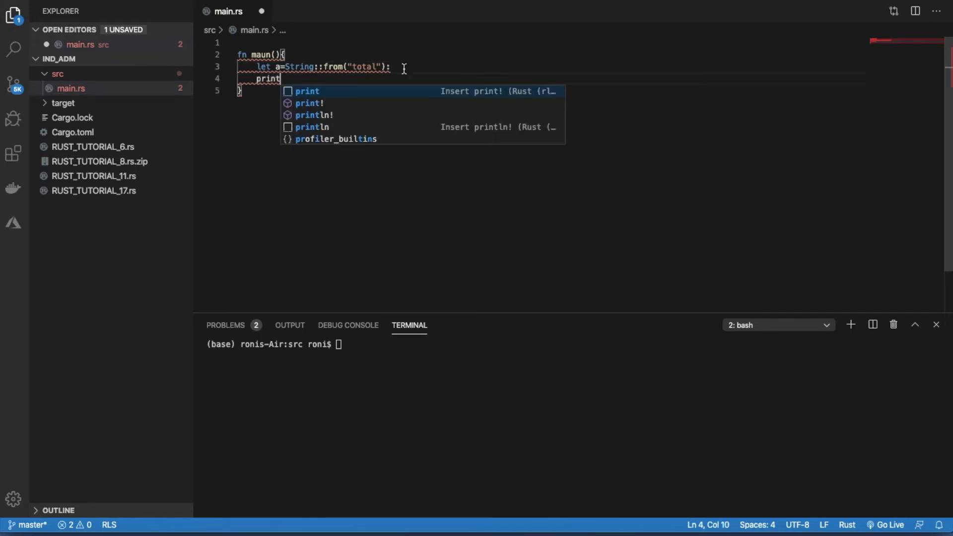
click(324, 115)
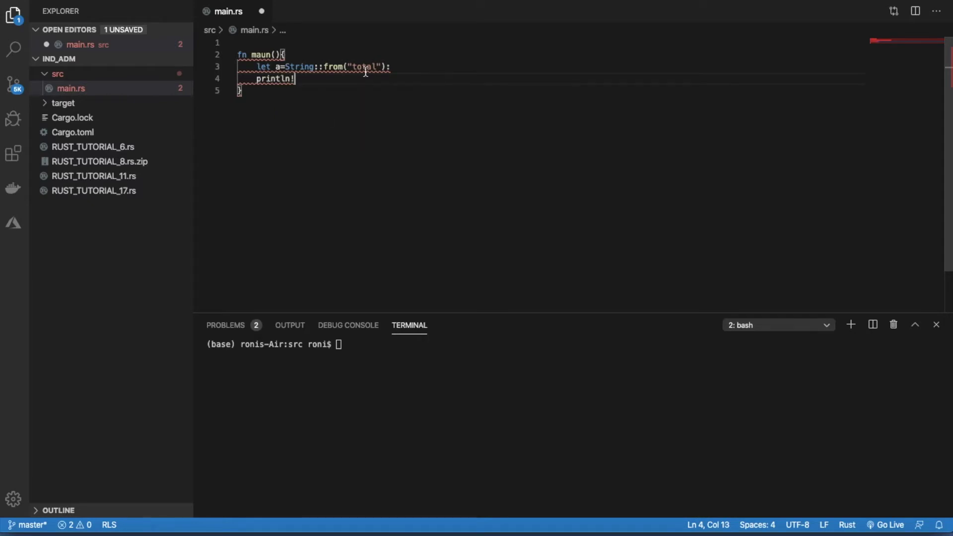
Replace line 3's stray colon with a semicolon and complete println!("{}",a);.
click(409, 69)
key(BackSpace)
text(;)
click(361, 81)
text(("{})
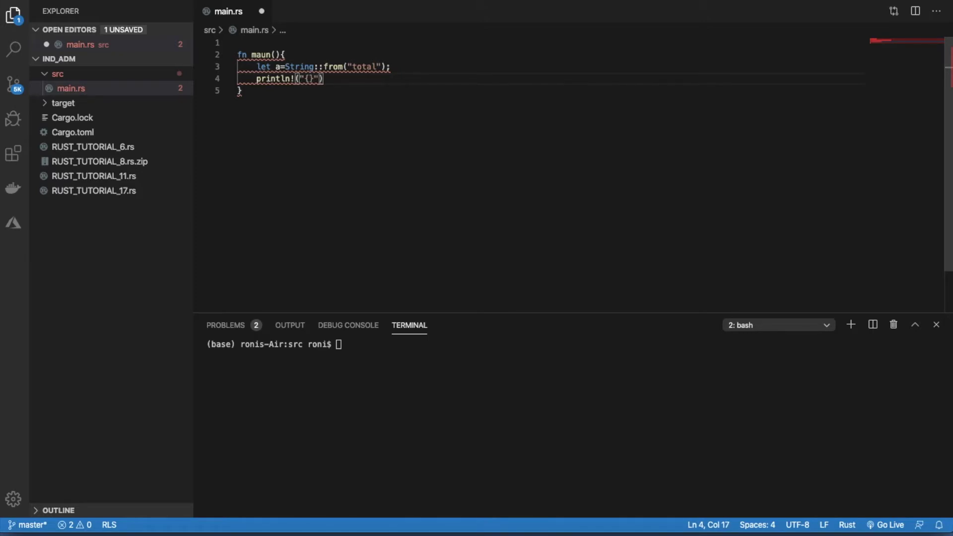
text(",a)
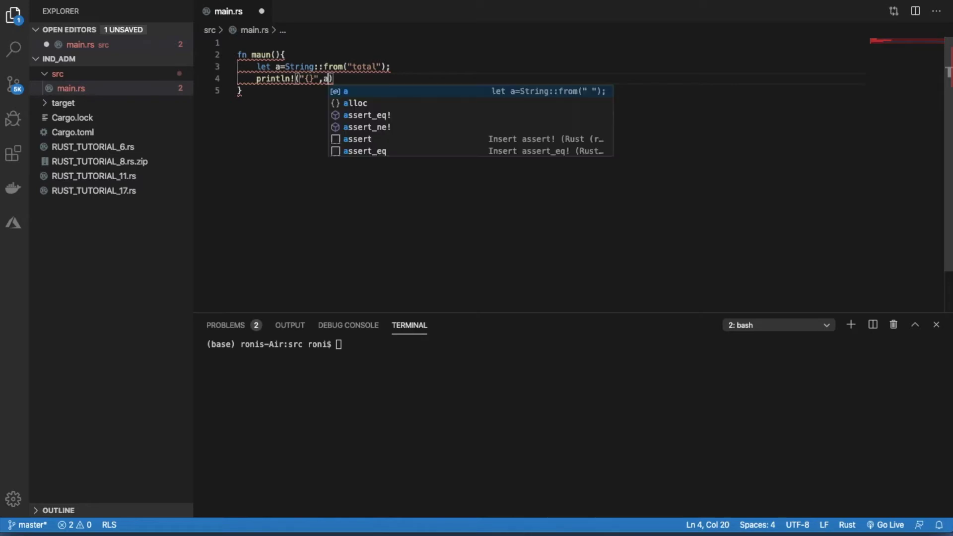
text();)
click(332, 134)
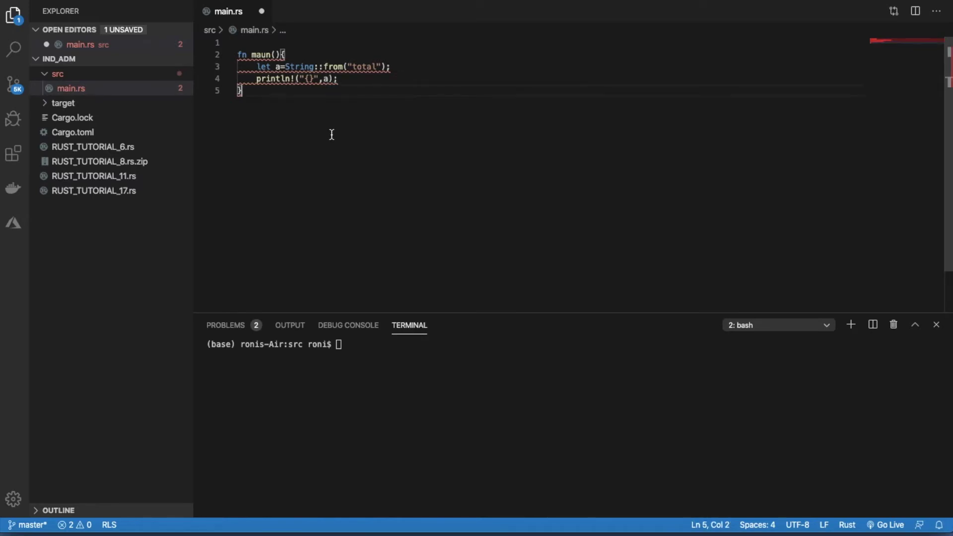
Save main.rs, clear the terminal and run cargo run.
key(super+s)
click(337, 342)
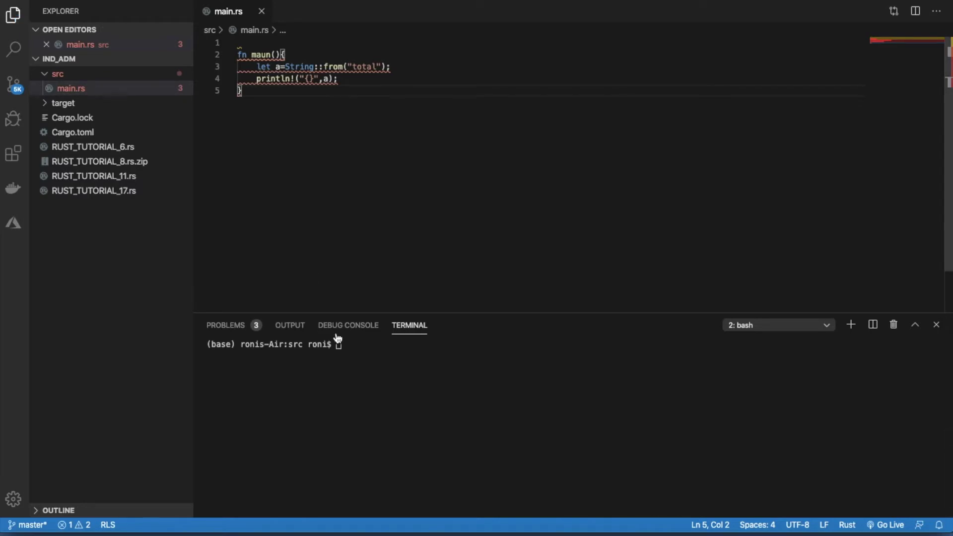
text(clear)
key(Return)
text(cargo run)
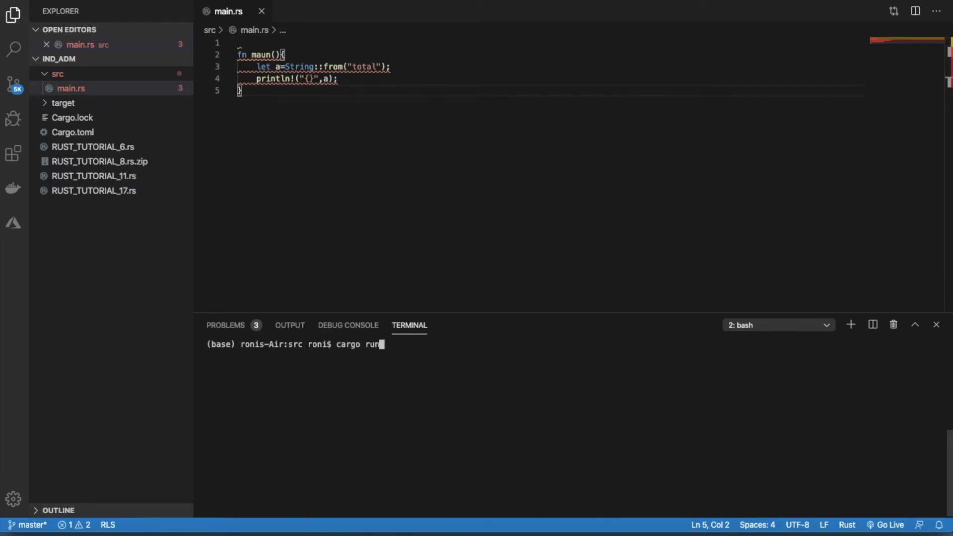
key(Return)
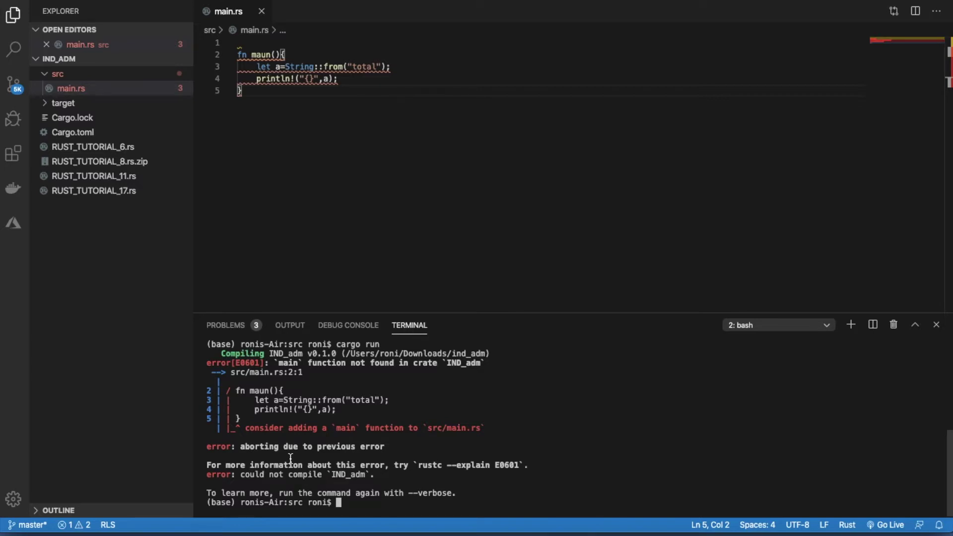
Correct the function name maun to main and save the file.
click(271, 55)
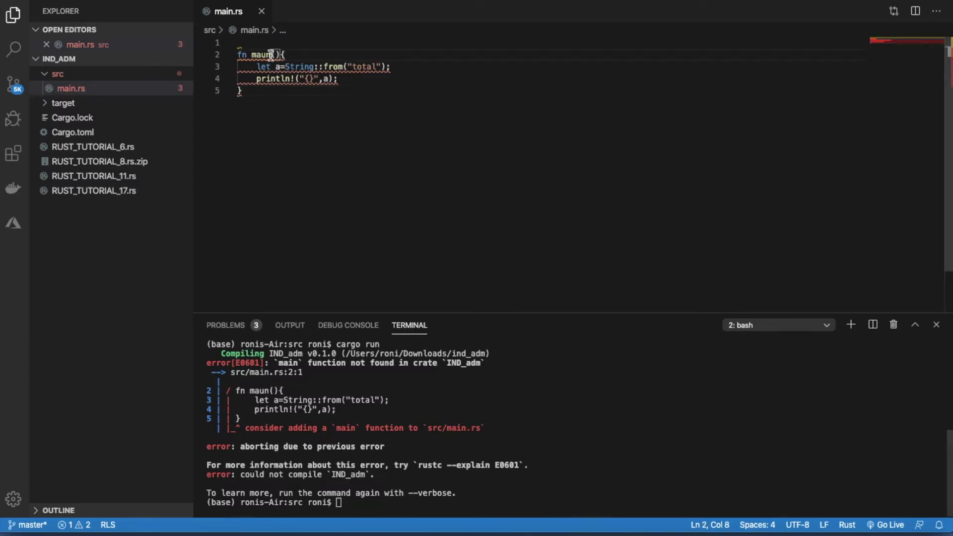
key(Left)
key(BackSpace)
text(i)
click(320, 125)
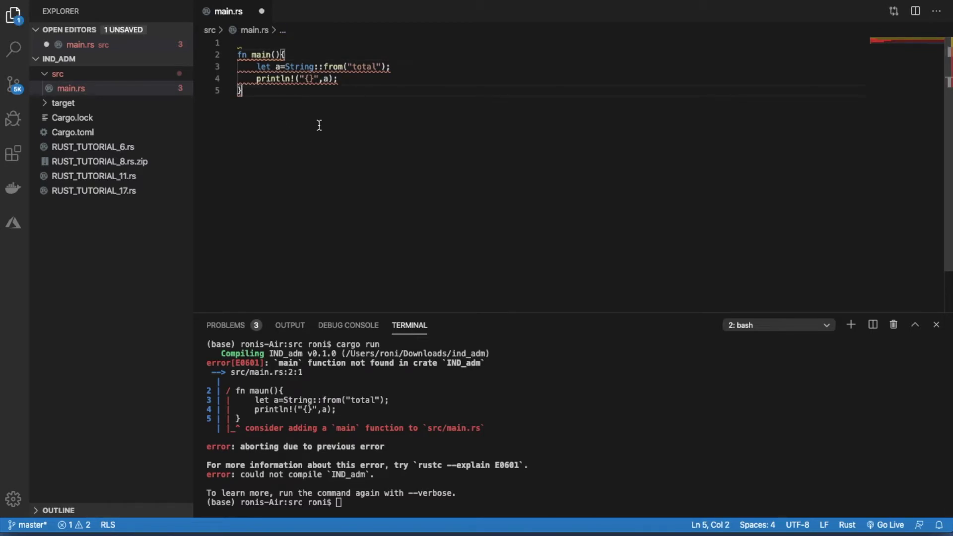
key(super+s)
Rerun cargo run, then highlight the printed total and the main function.
click(371, 510)
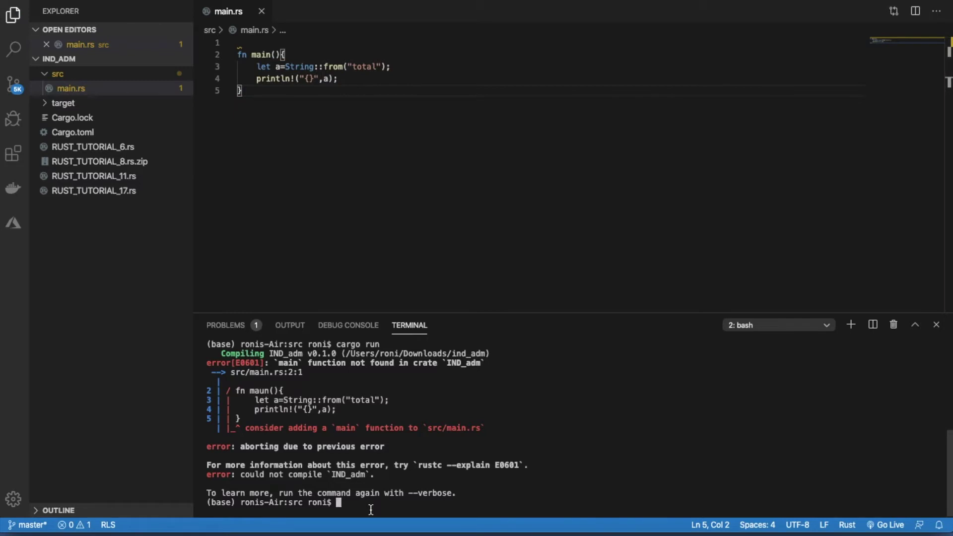
key(Up)
key(Return)
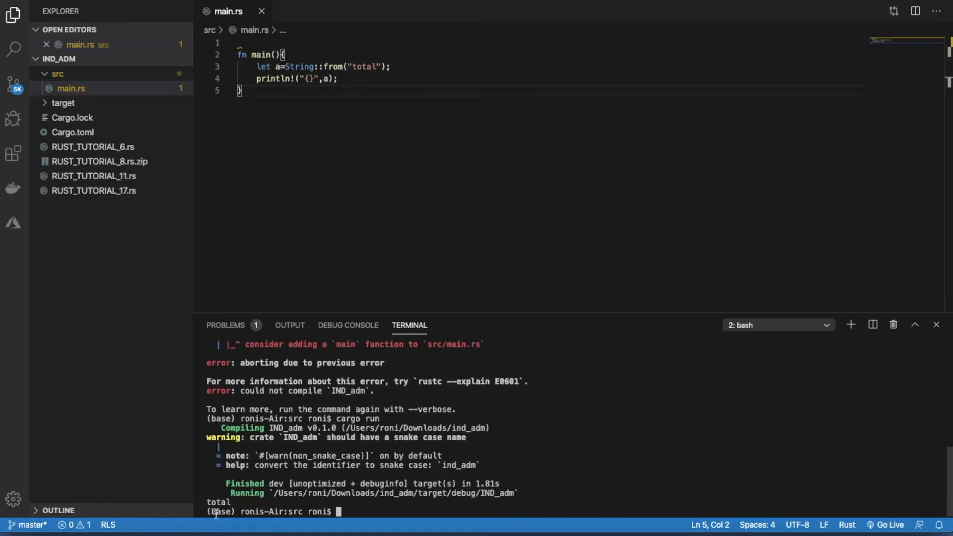
drag(236, 505, 205, 504)
drag(349, 79, 237, 55)
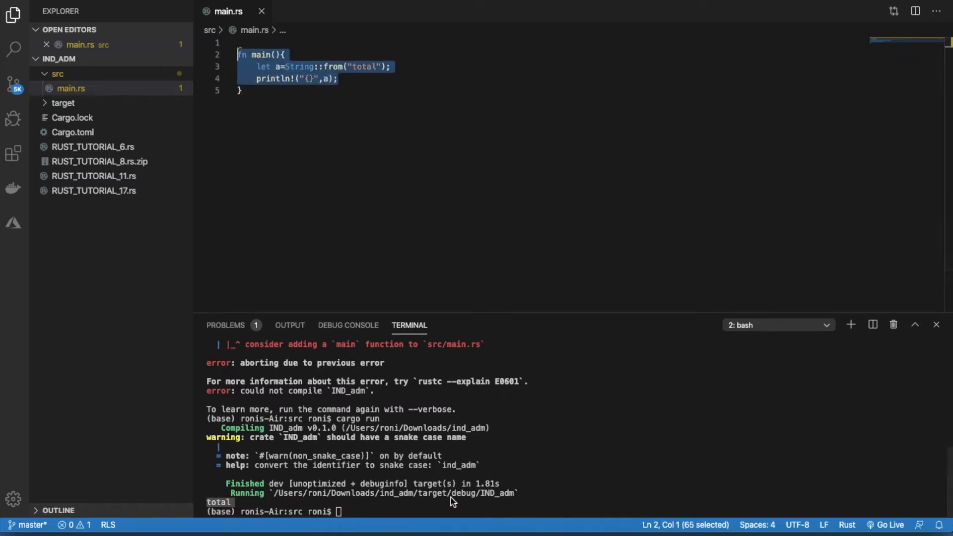
Restore the PowerPoint deck showing slide 4's stack/heap diagram.
click(459, 534)
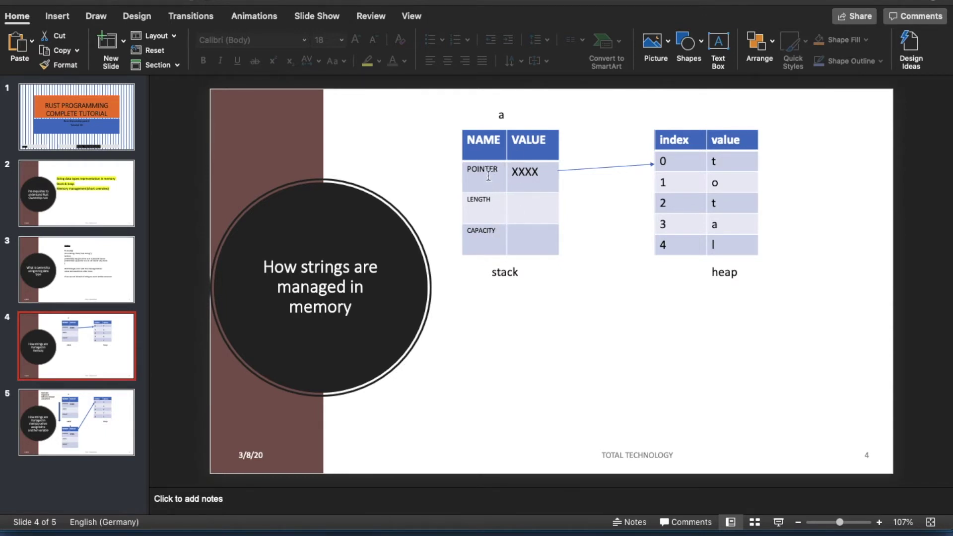
Enter 5 as both the LENGTH and CAPACITY values in slide 4's stack table.
click(529, 200)
text(5)
click(544, 241)
text(5)
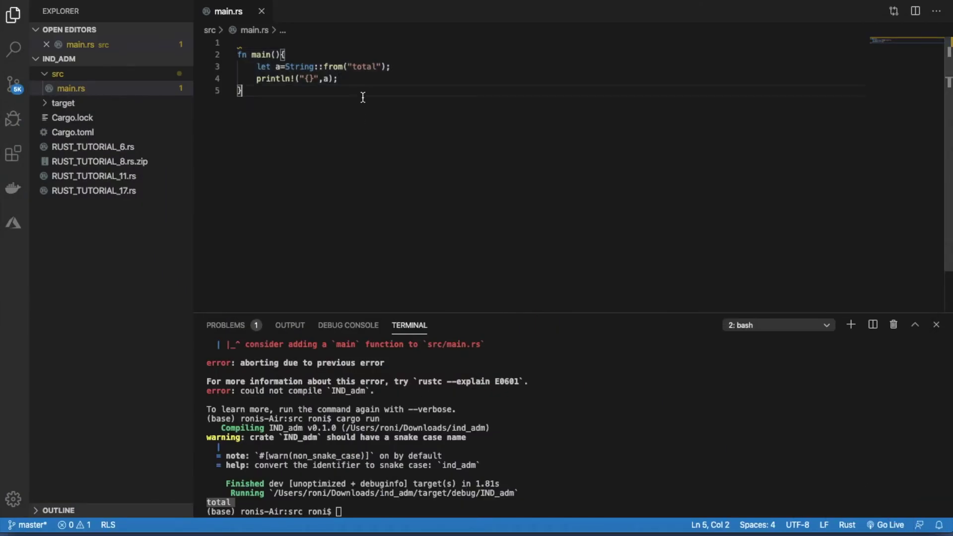
Insert let b=a; after line 3 of main.rs and save.
click(360, 79)
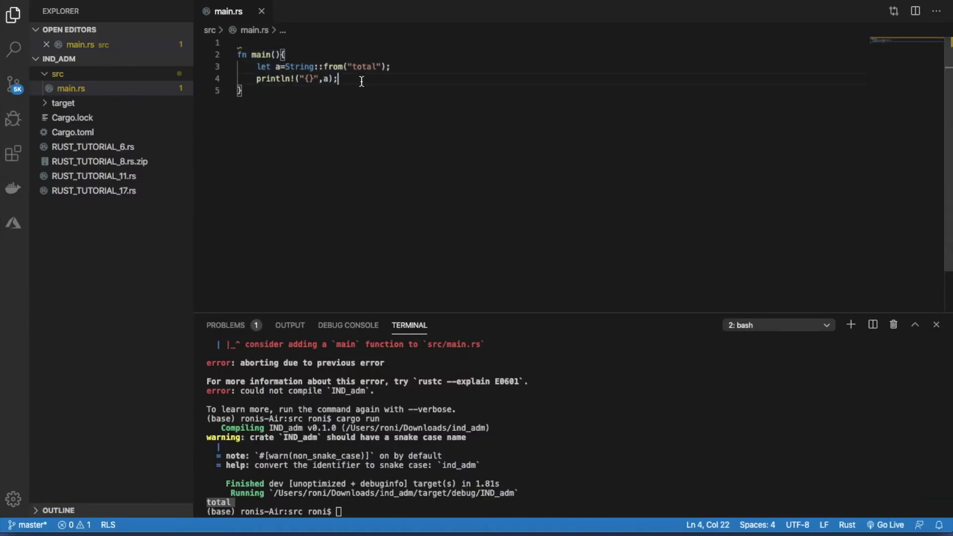
click(410, 67)
key(Return)
text(l)
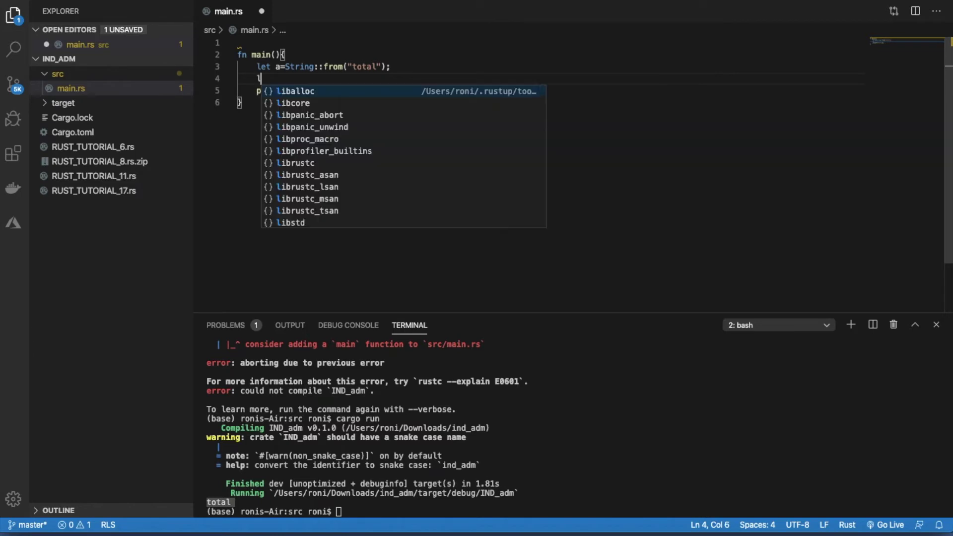
text(et b=)
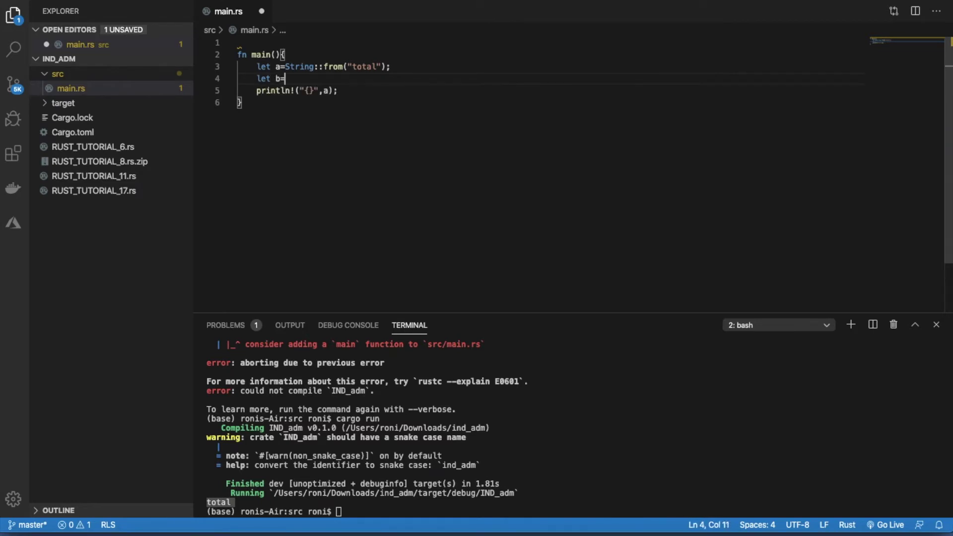
text(a;)
click(351, 92)
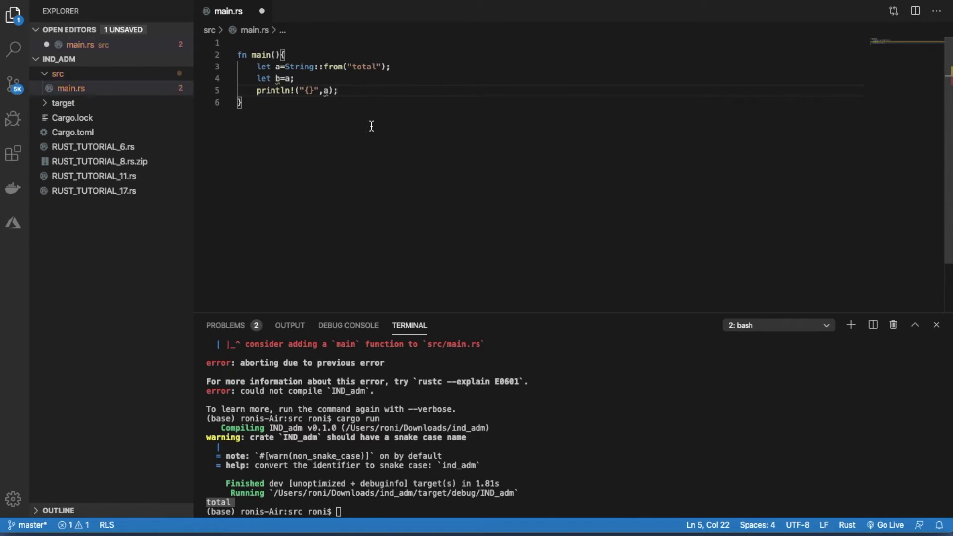
key(ctrl+s)
Rerun cargo run in the terminal, producing error E0382 borrow of moved value a.
click(364, 509)
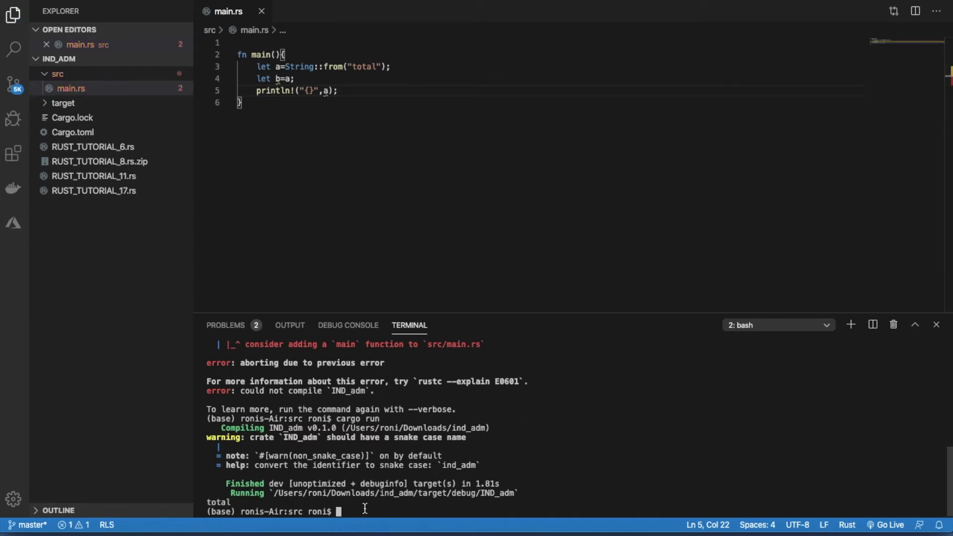
key(Up)
key(Return)
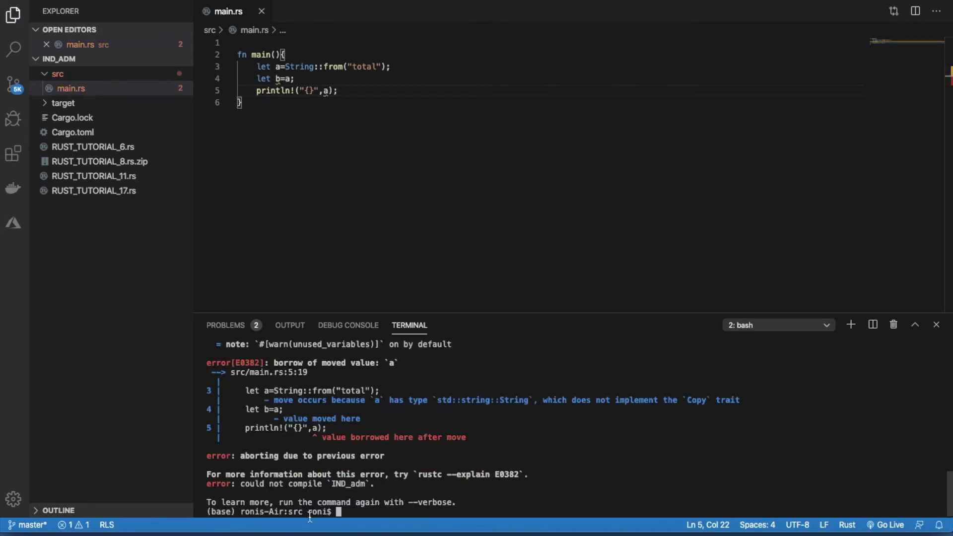
drag(470, 438, 322, 438)
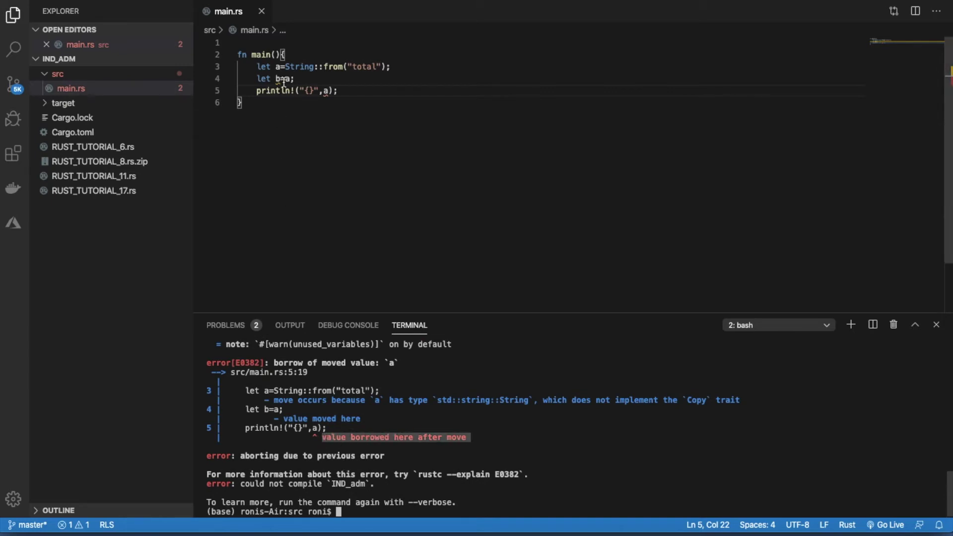
mouse_move(281, 67)
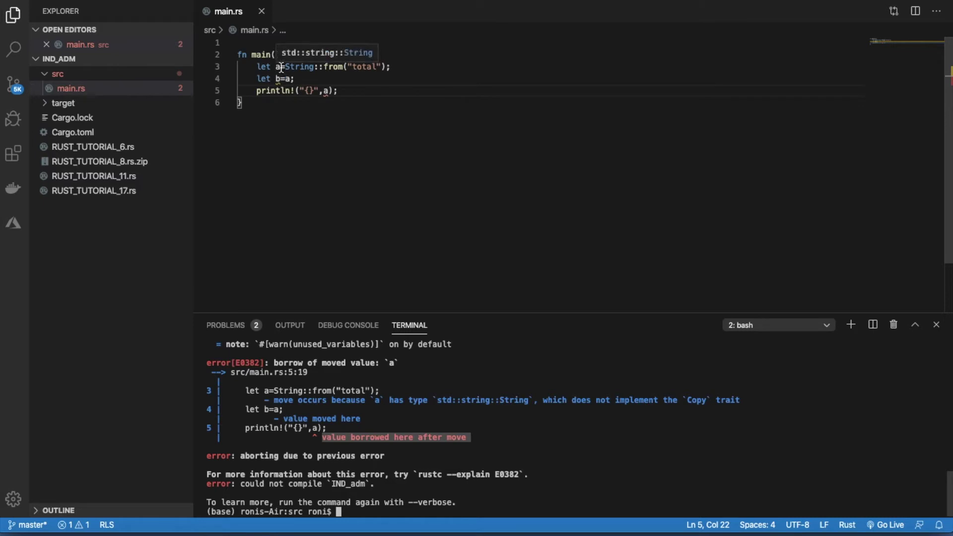
click(281, 78)
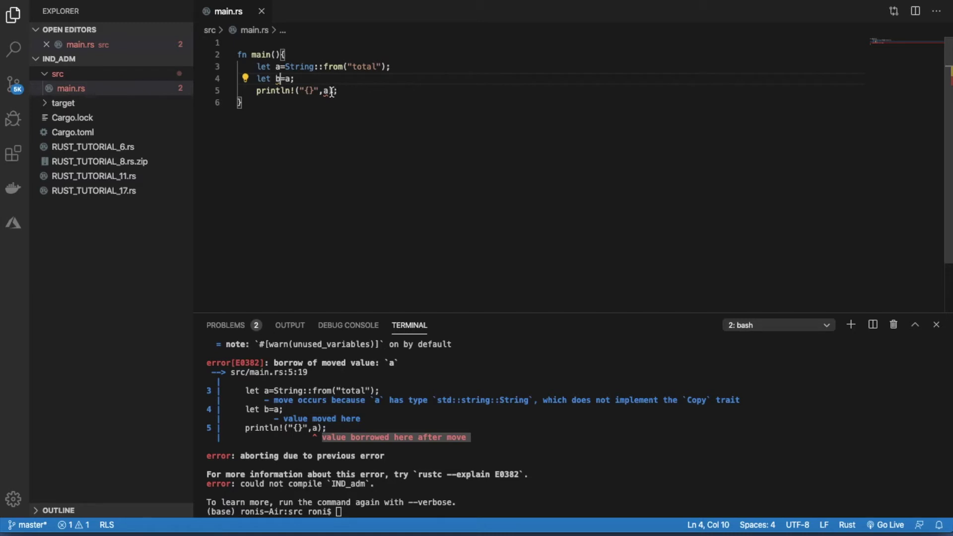
mouse_move(332, 93)
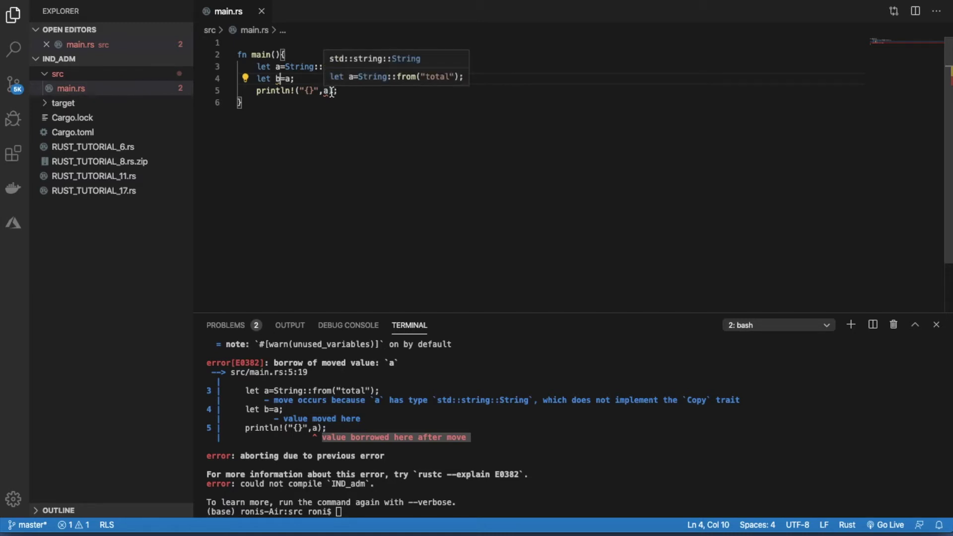
drag(347, 93, 255, 93)
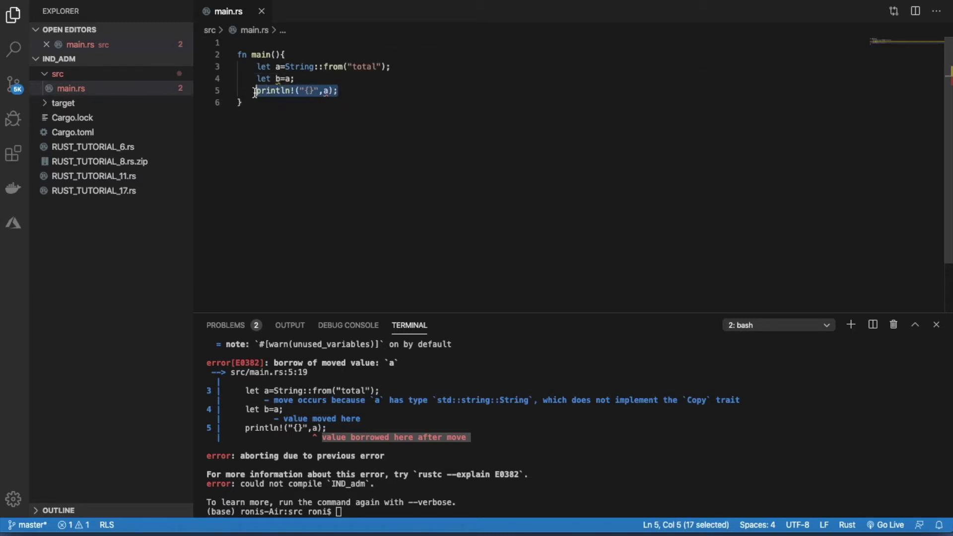
Change the println! argument from a to b.
right_click(269, 90)
click(293, 246)
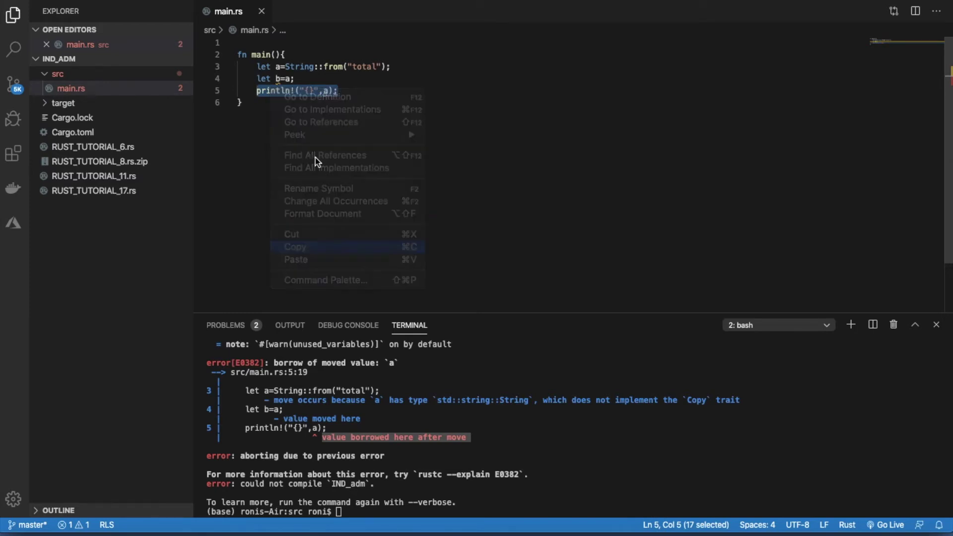
key(Right)
key(Left)
key(Left)
key(BackSpace)
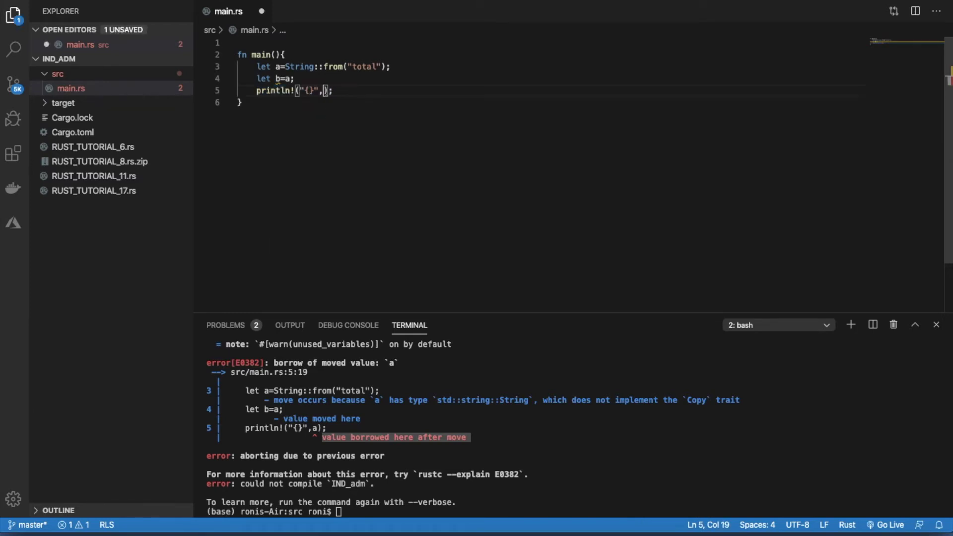
text(b)
click(329, 198)
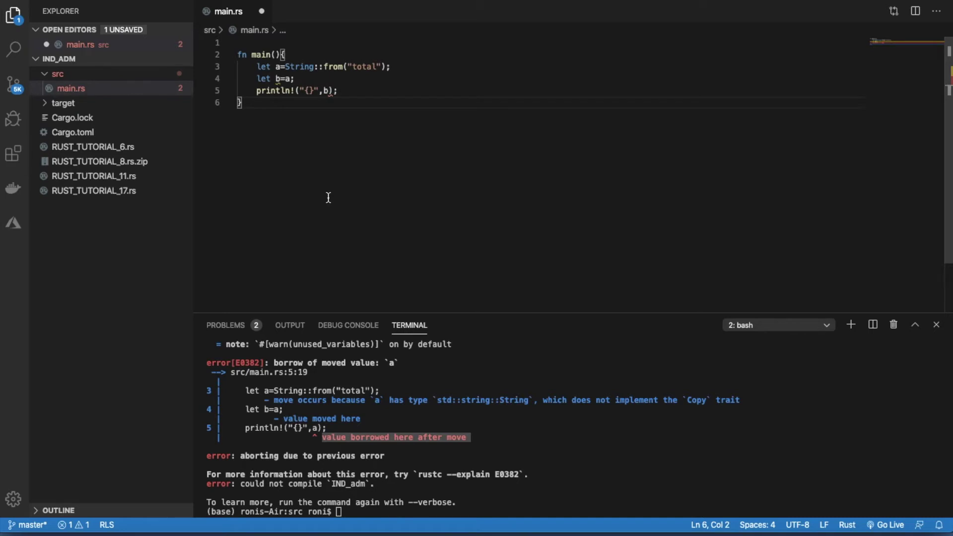
Save main.rs and run cargo run, which now succeeds and prints total.
key(super+s)
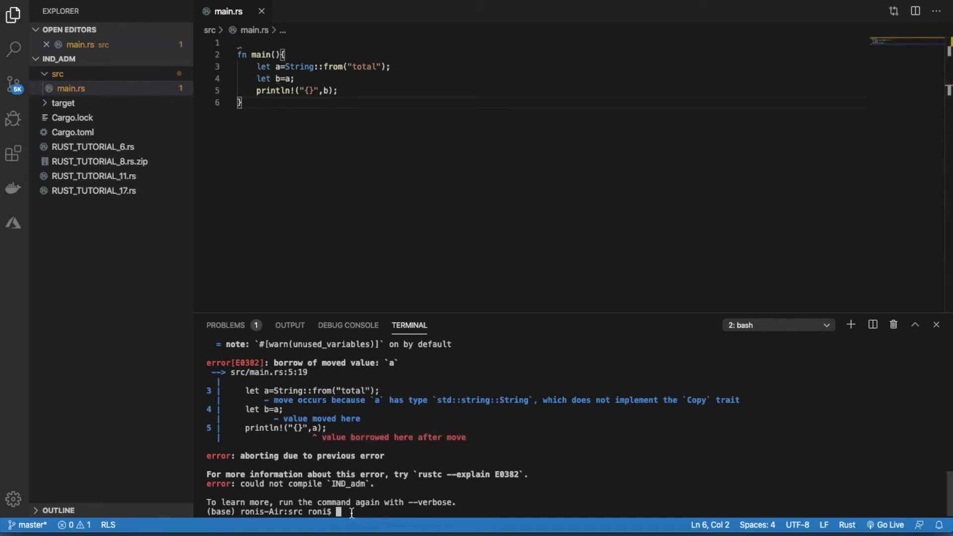
text(cargo run)
key(Return)
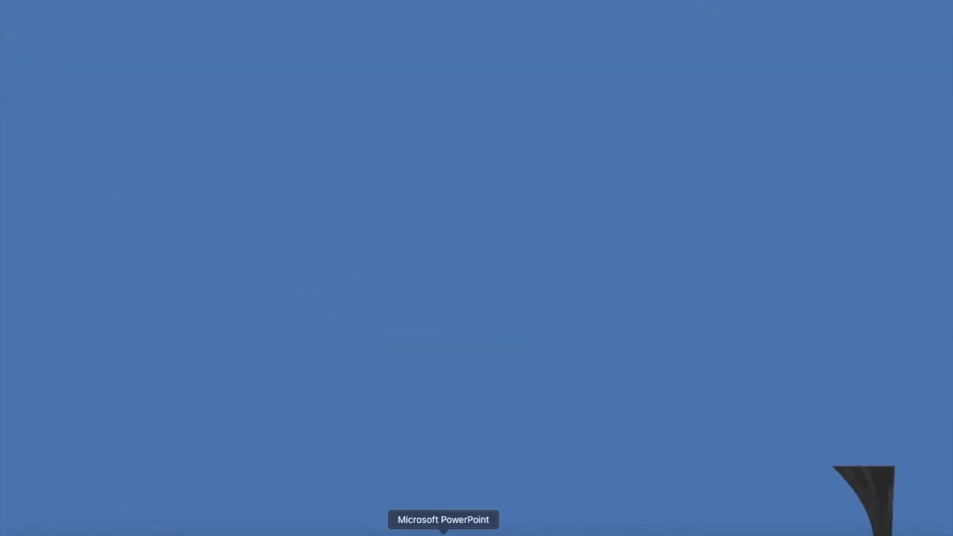
In PowerPoint, compare slide 4 with slide 5's a-to-b move diagram, ending on slide 5.
click(443, 533)
click(94, 450)
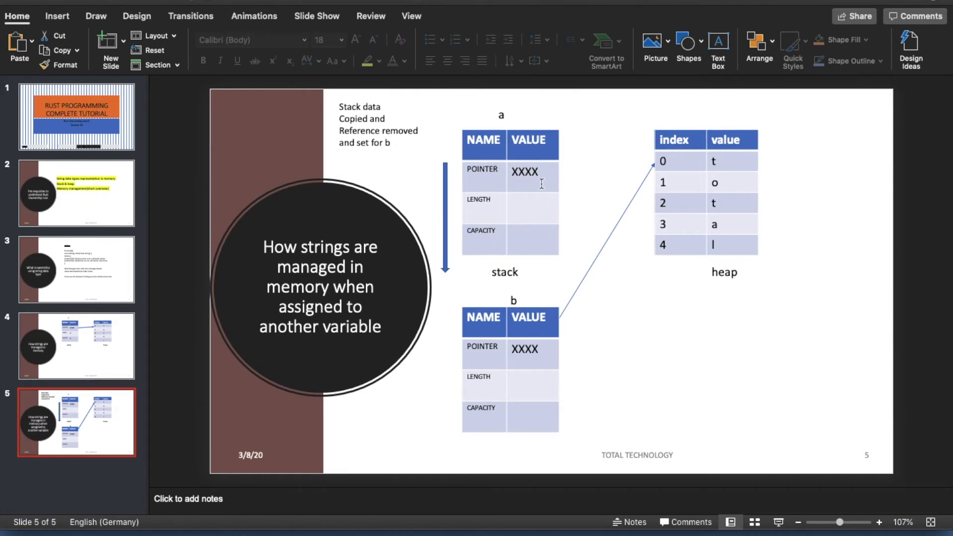
click(71, 361)
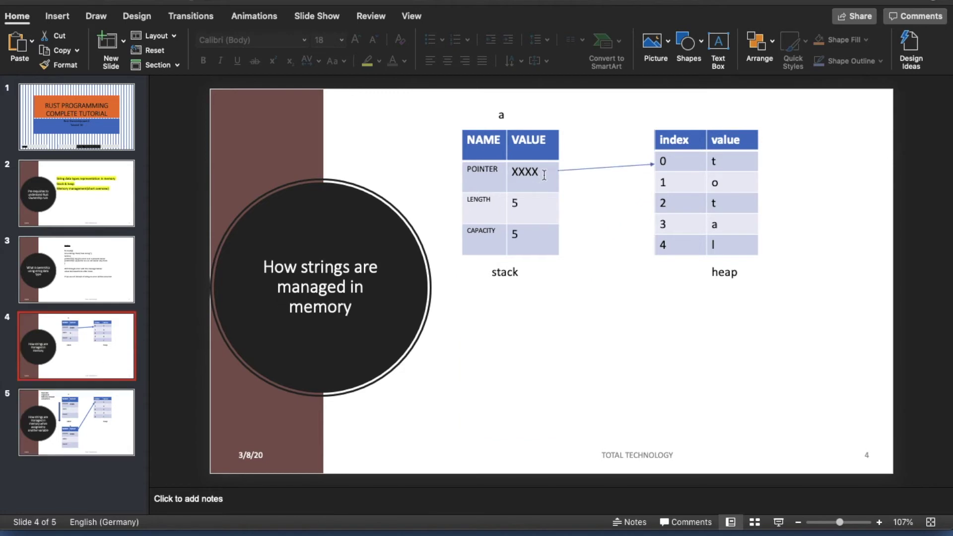
click(123, 428)
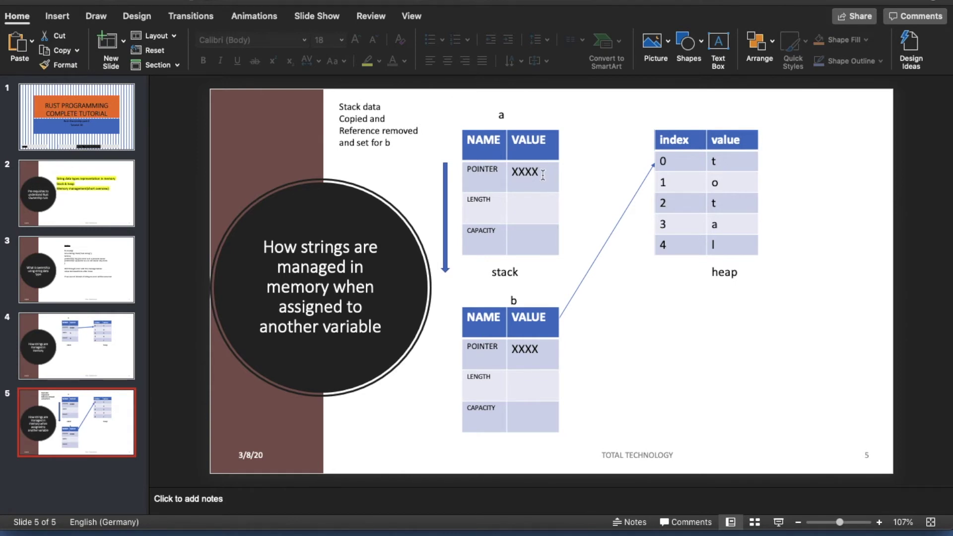
click(99, 369)
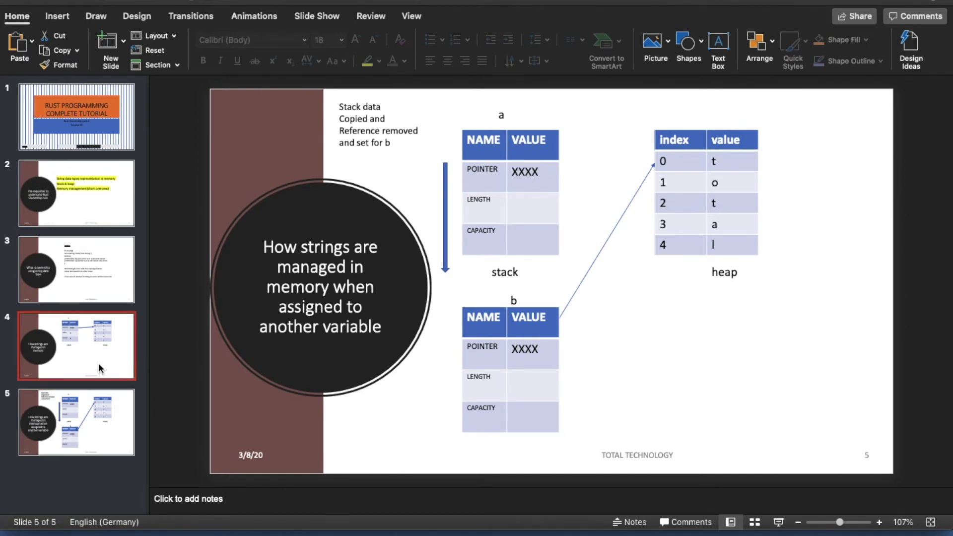
click(89, 450)
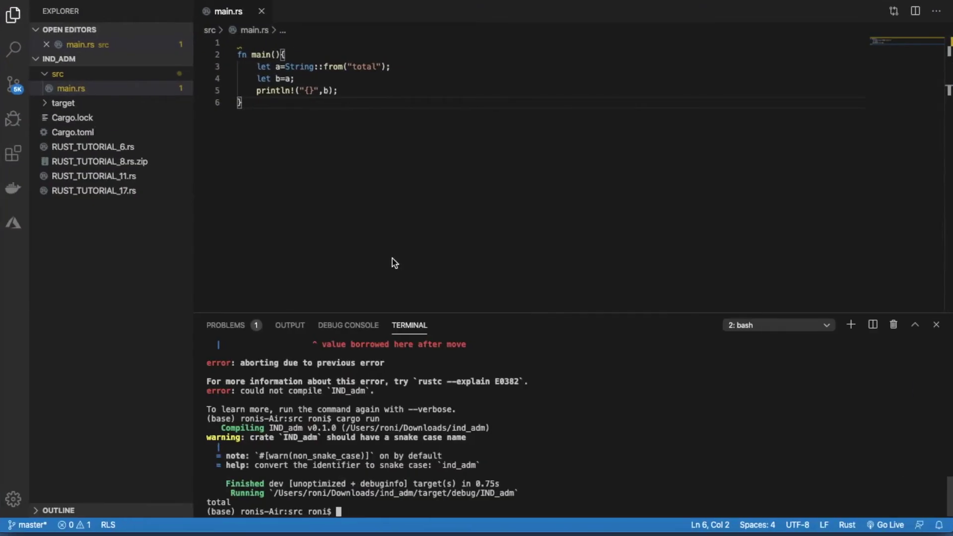
Switch the println! argument back to a and save main.rs.
click(329, 91)
key(BackSpace)
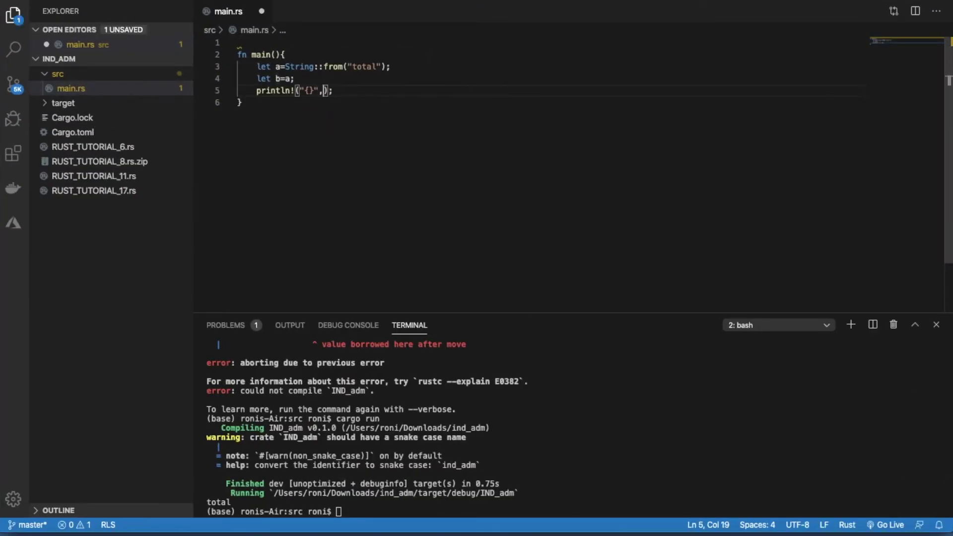
text(a)
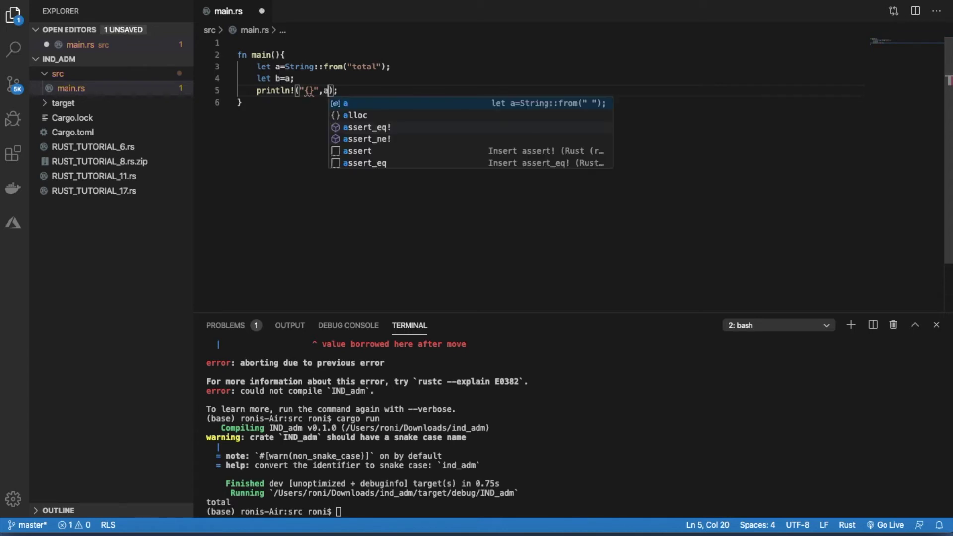
click(287, 118)
key(ctrl+s)
Rerun cargo run, which fails with the E0382 borrow of moved value error.
click(358, 511)
key(Up)
key(Return)
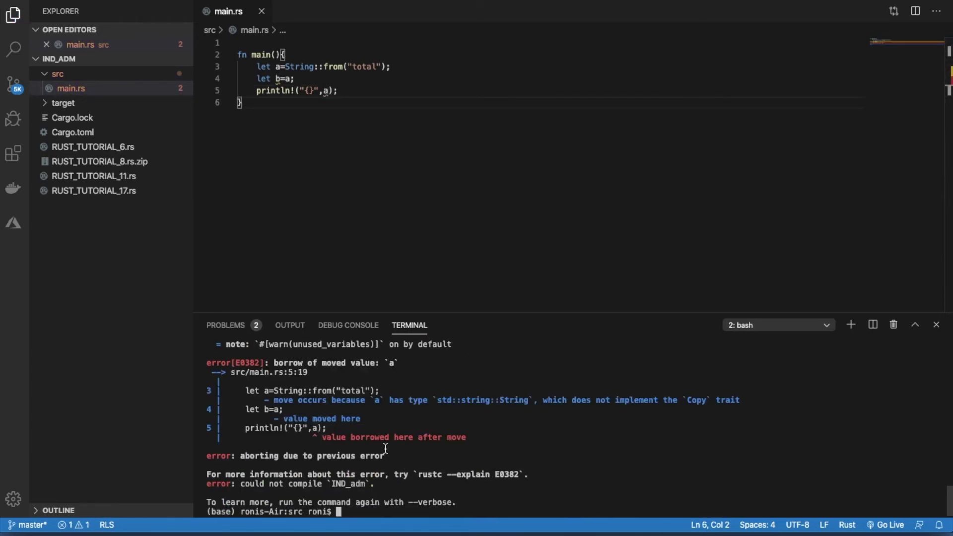
click(474, 529)
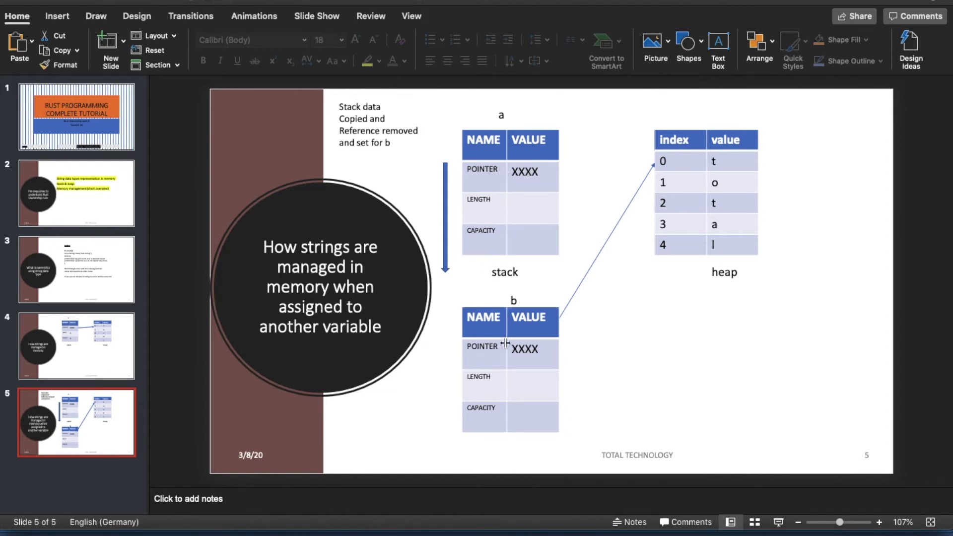
Enter 5 for LENGTH and CAPACITY in stack tables a and b, then minimize PowerPoint.
click(521, 379)
click(533, 206)
text(5)
click(539, 230)
text(5)
click(528, 374)
text(5)
click(535, 422)
text(5)
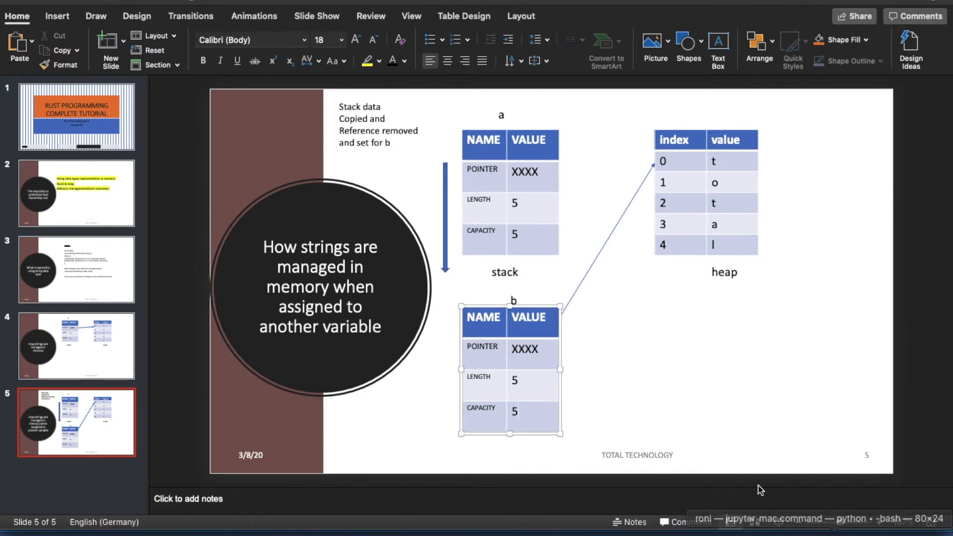
click(24, 3)
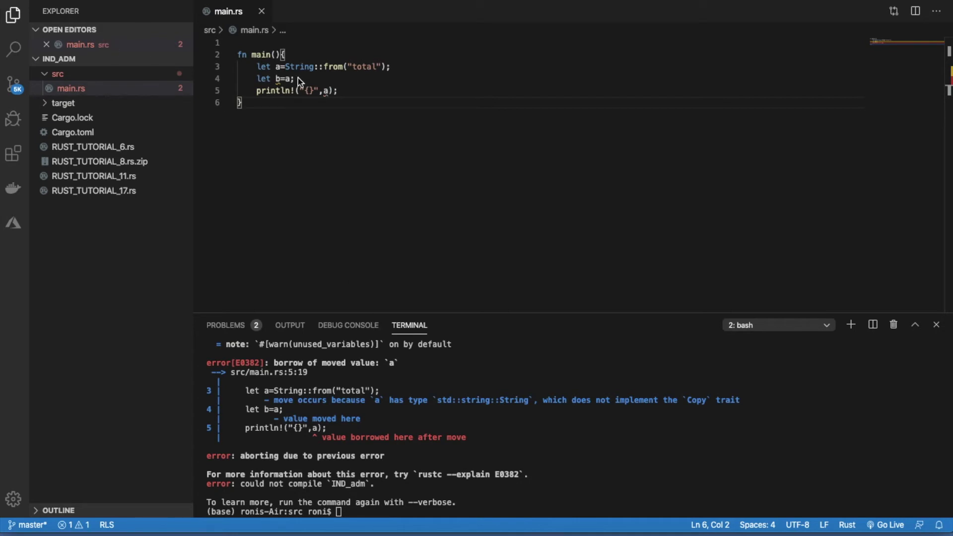
Swap between the VS Code and PowerPoint windows, leaving slide 5 in front.
click(25, 2)
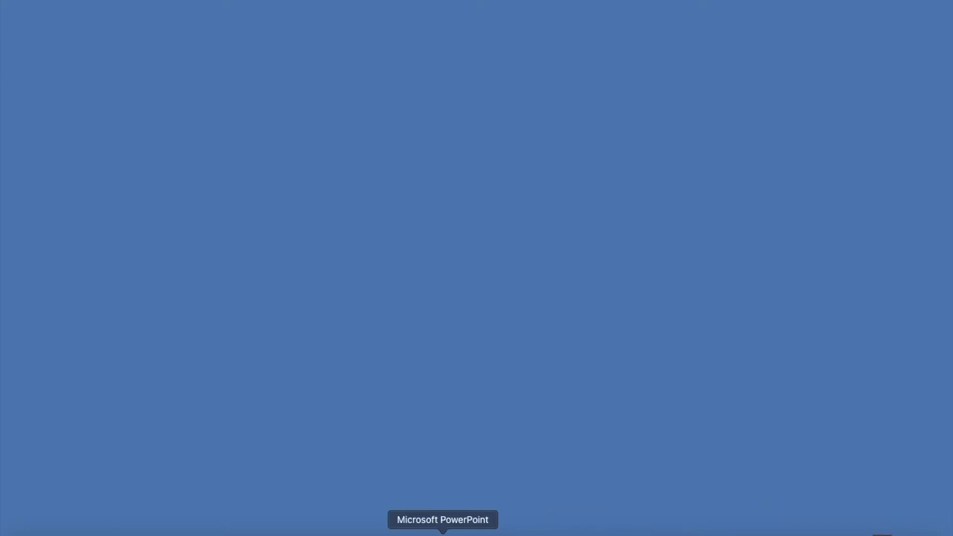
click(443, 530)
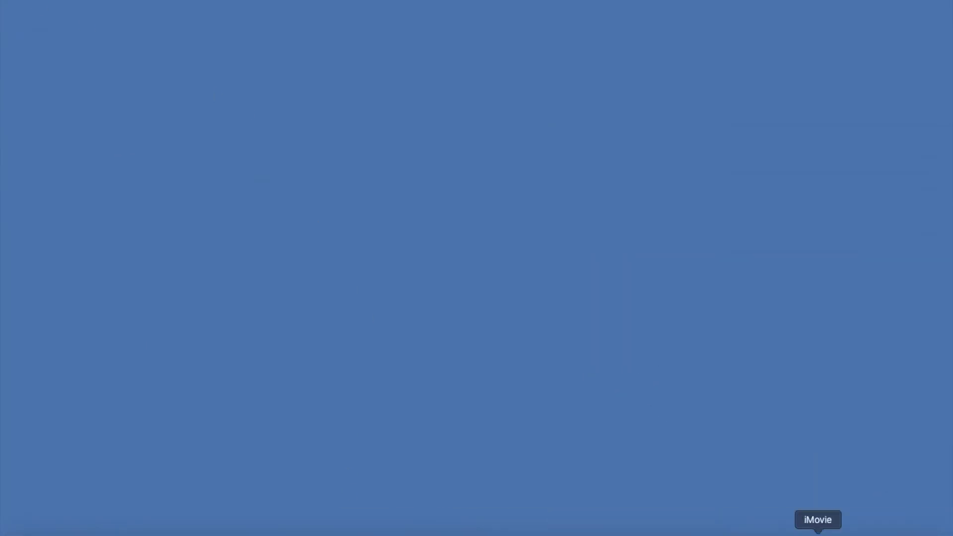
click(882, 532)
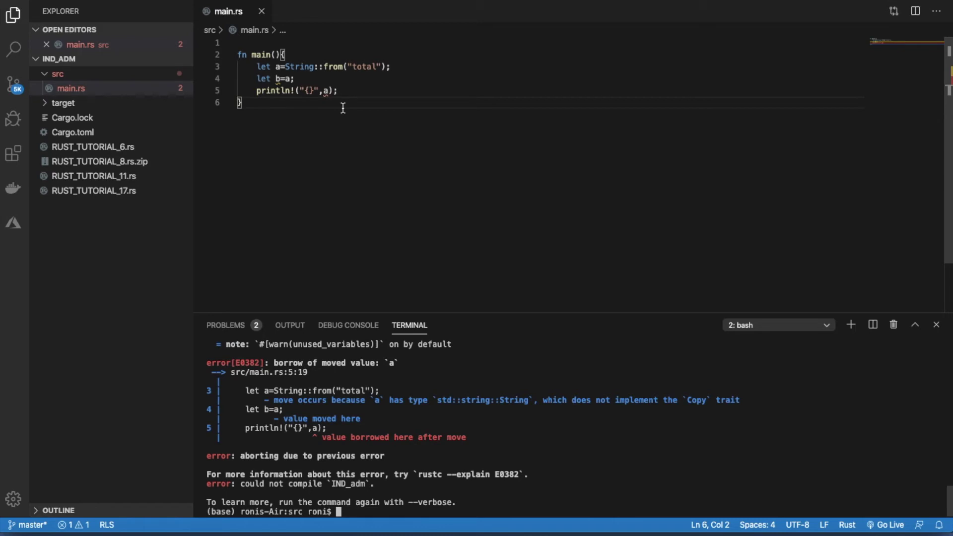
click(506, 533)
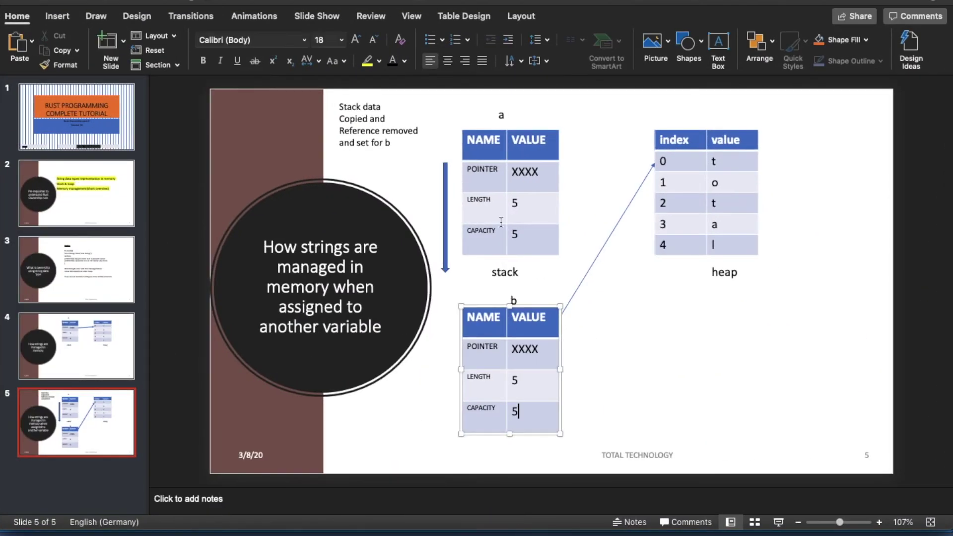
Attach stack b's arrowhead to heap row 0, then copy the heap table and undo a stray paste.
click(528, 175)
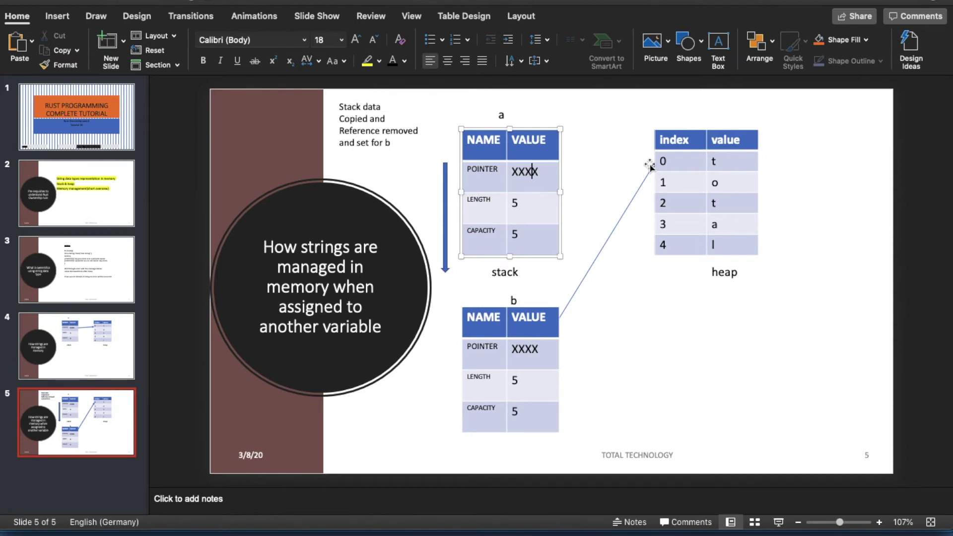
drag(650, 165, 654, 164)
click(709, 182)
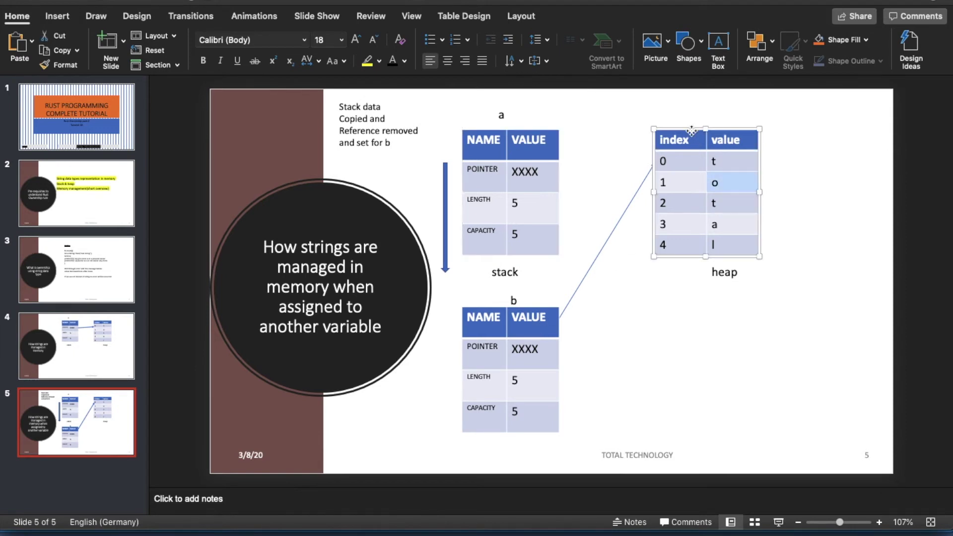
right_click(692, 130)
click(679, 341)
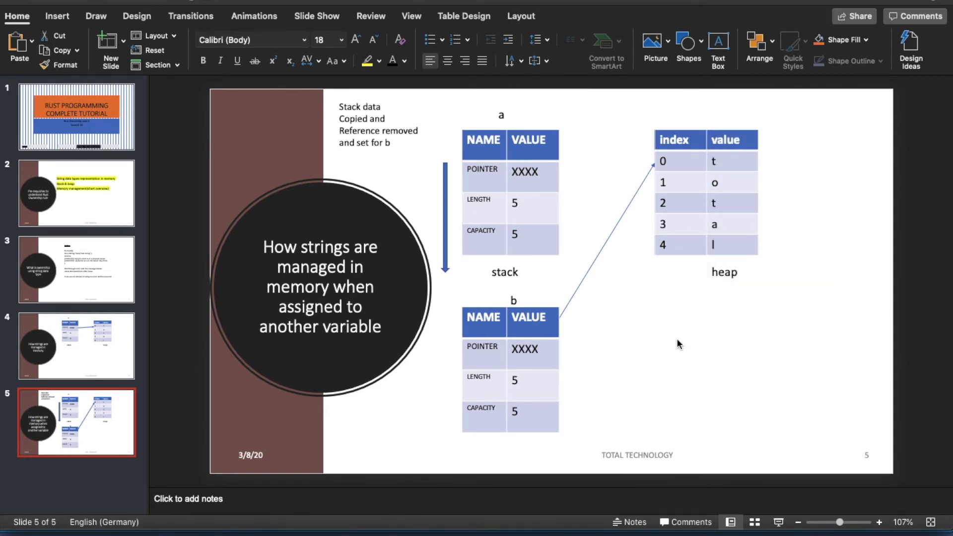
text(o)
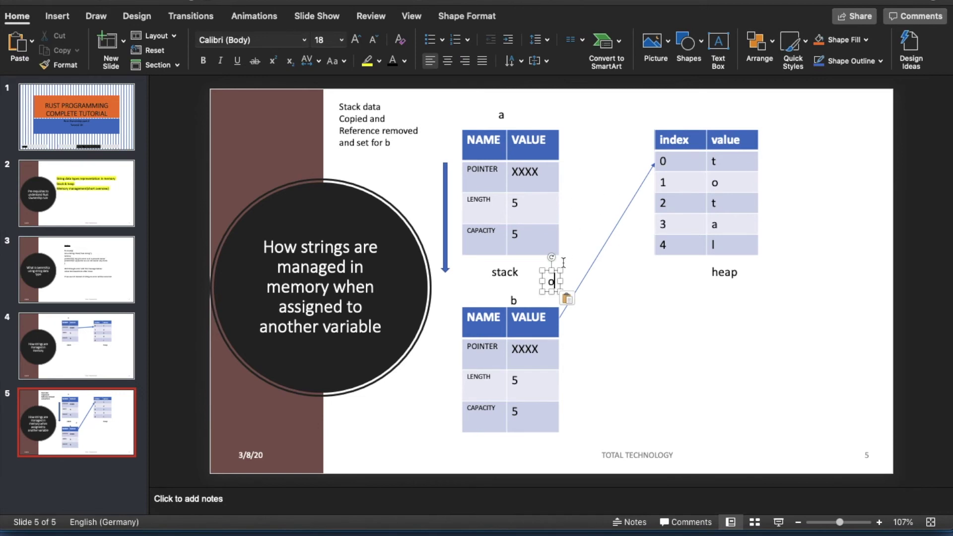
key(super+z)
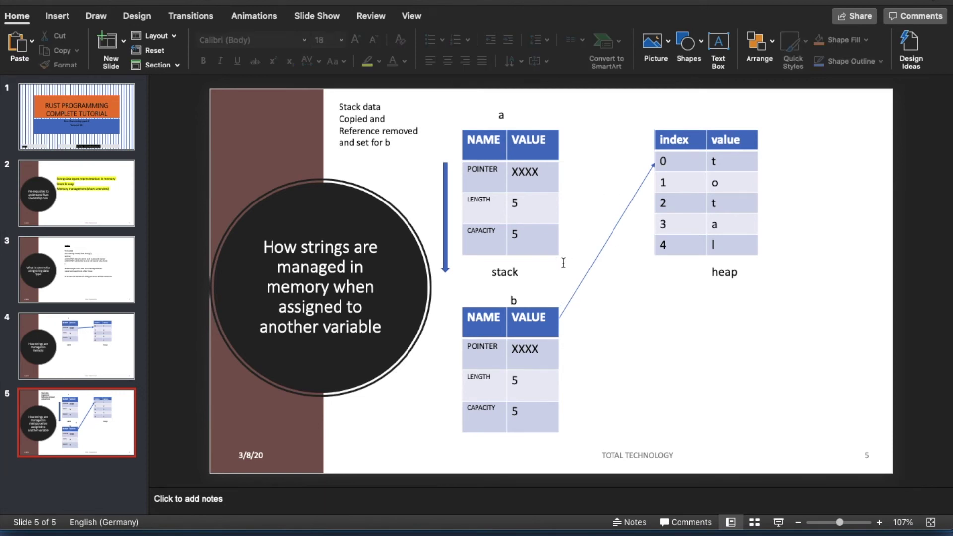
Duplicate the t-o-t-a-l heap table and place the copy below the original.
click(673, 130)
right_click(669, 133)
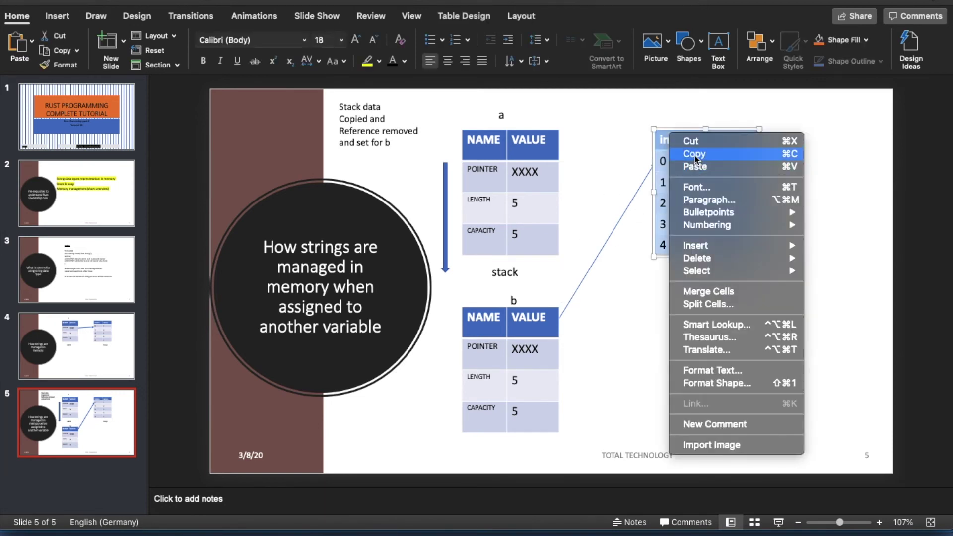
click(695, 154)
click(660, 308)
key(super+v)
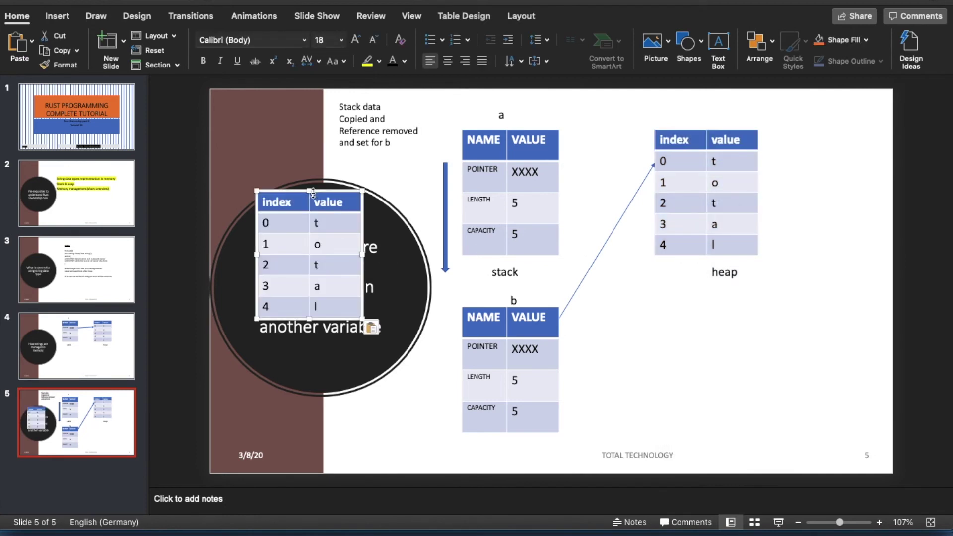
key(Down)
key(Down)
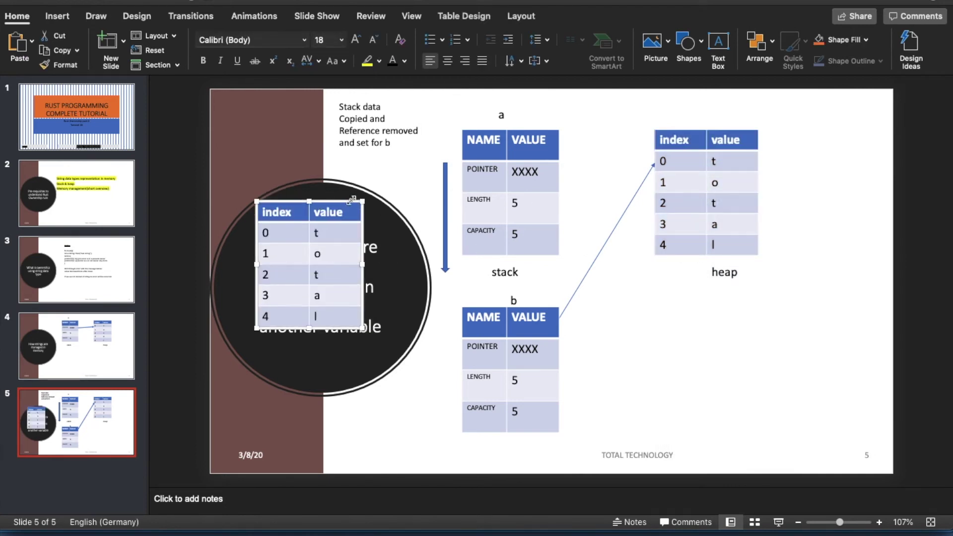
drag(320, 205, 734, 306)
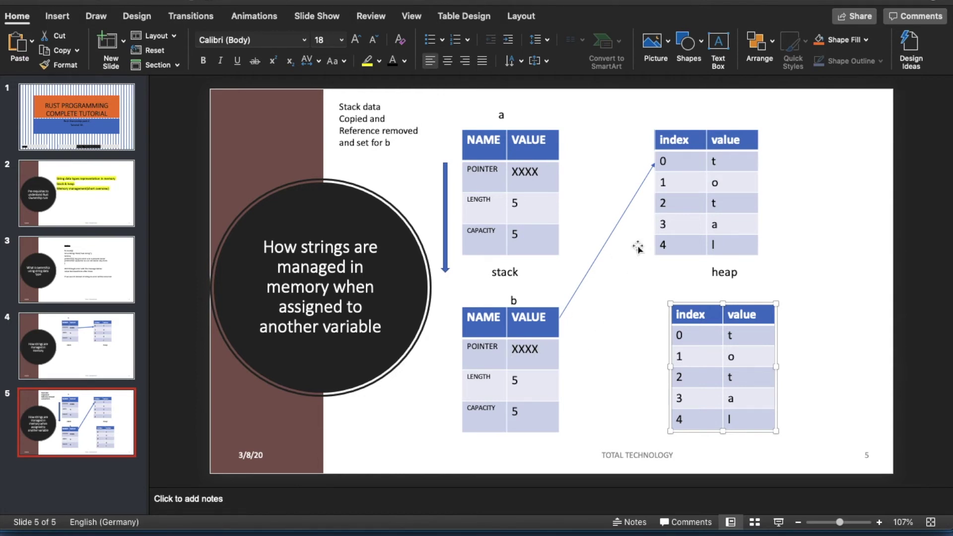
Select the lower duplicate heap table and delete it.
click(706, 191)
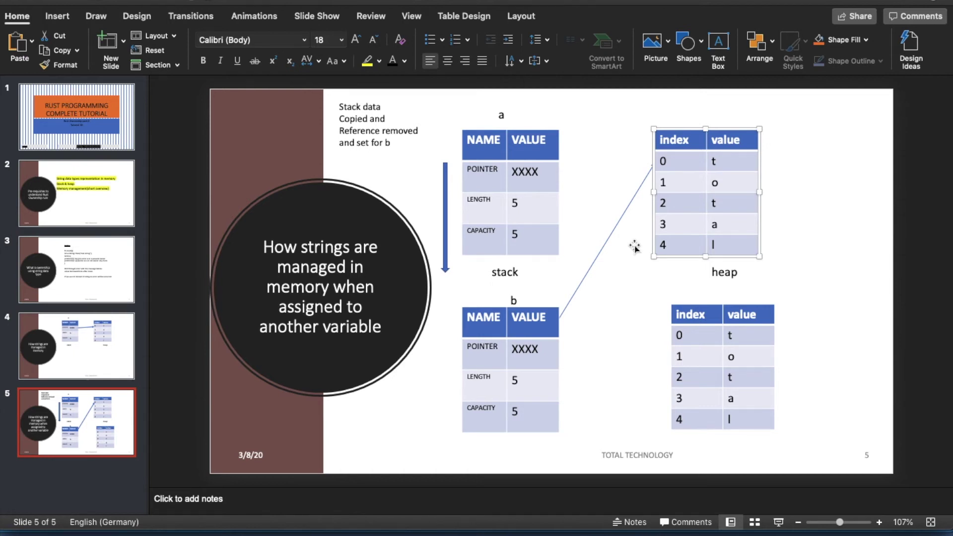
click(695, 305)
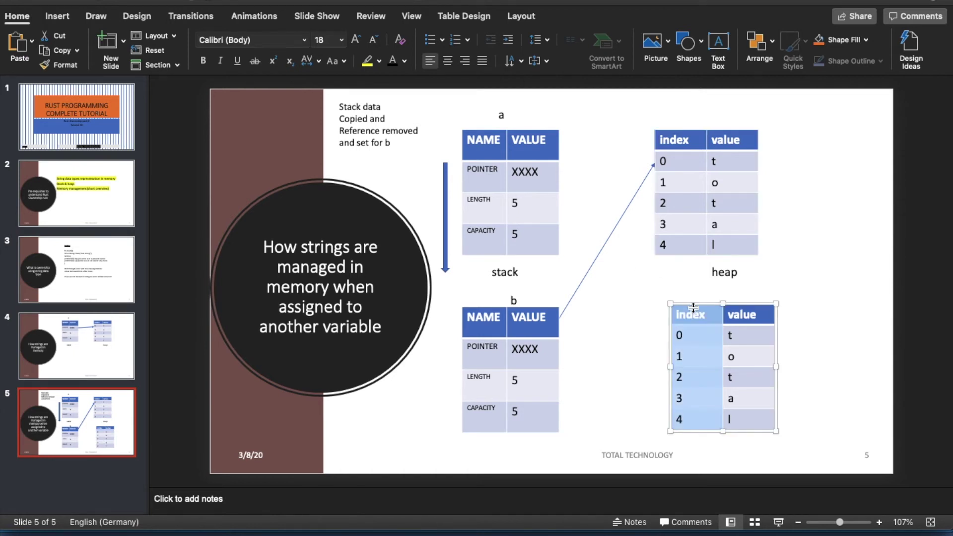
click(705, 305)
key(Delete)
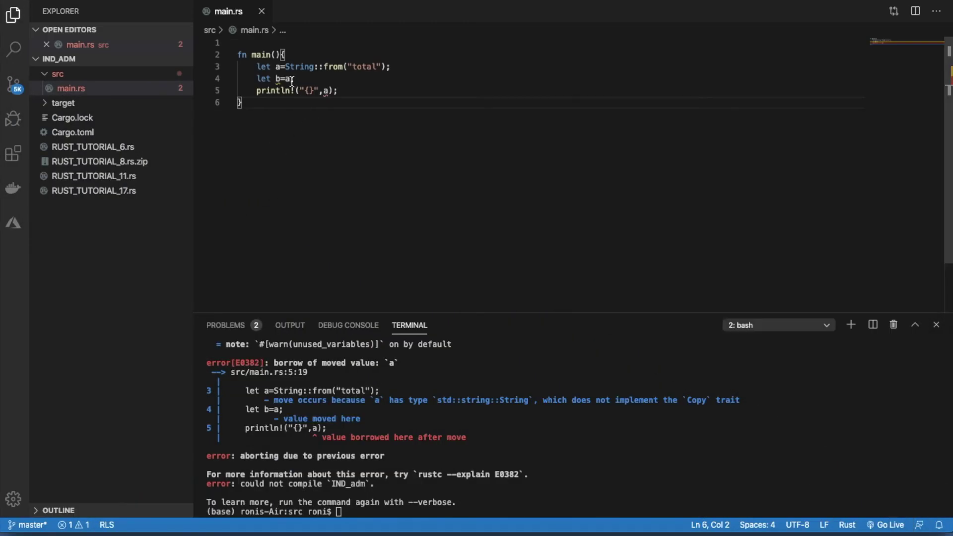
Change line 4 to let b=a.clone(); using the clone completion.
click(292, 79)
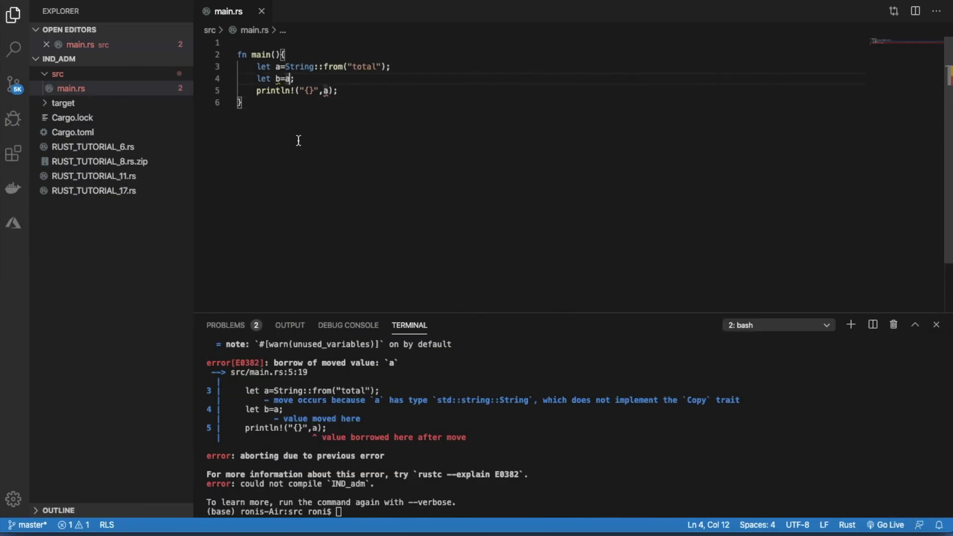
text(.c)
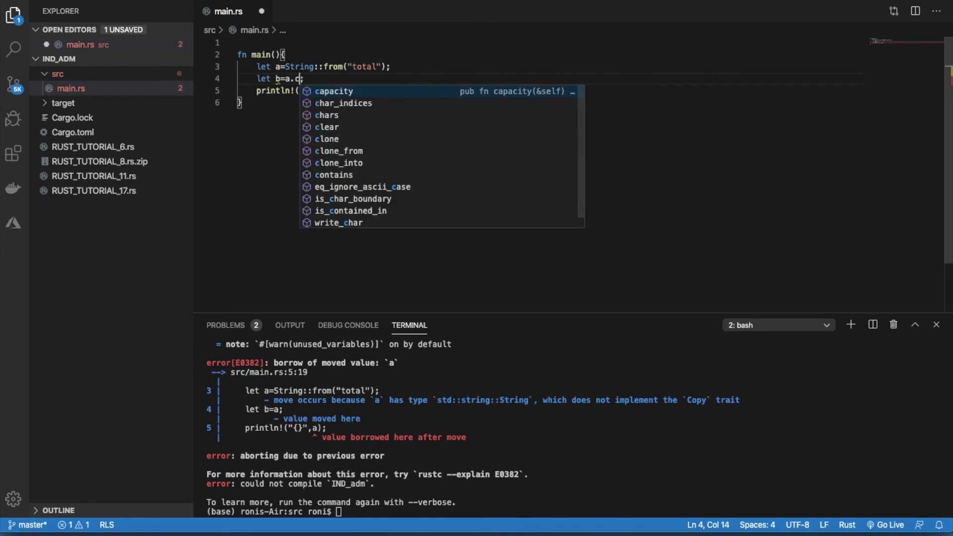
text(lo)
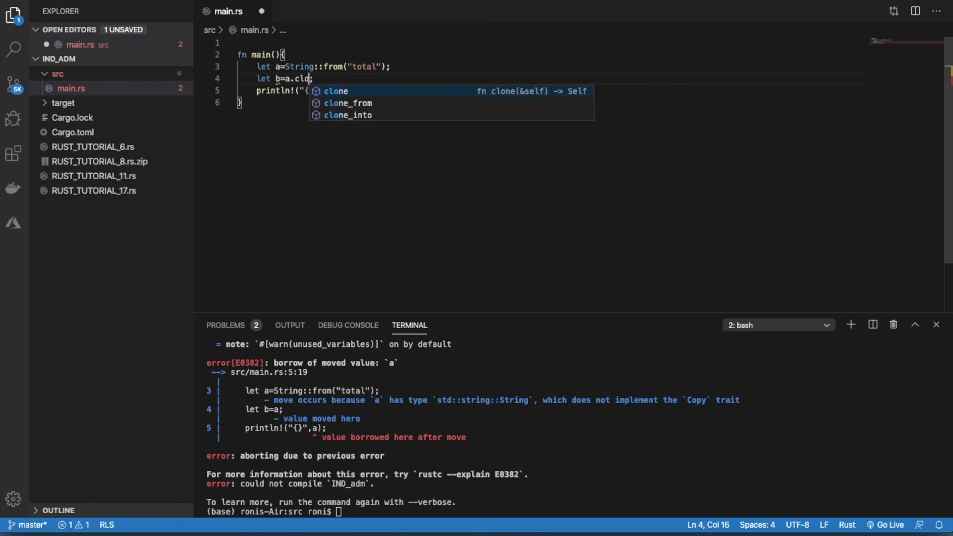
click(347, 96)
click(354, 91)
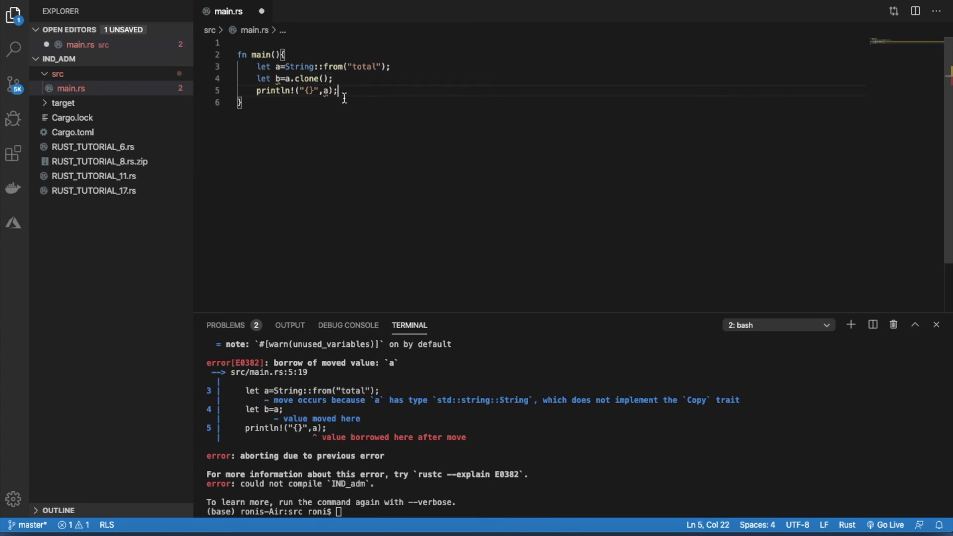
click(279, 244)
Save main.rs and rerun cargo run, which compiles and prints total.
key(ctrl+s)
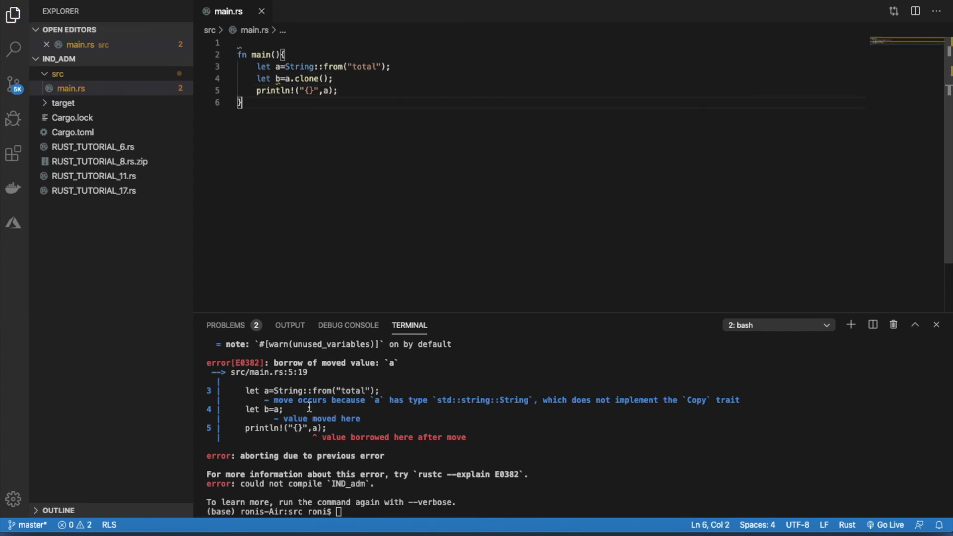
click(412, 511)
key(Up)
key(Return)
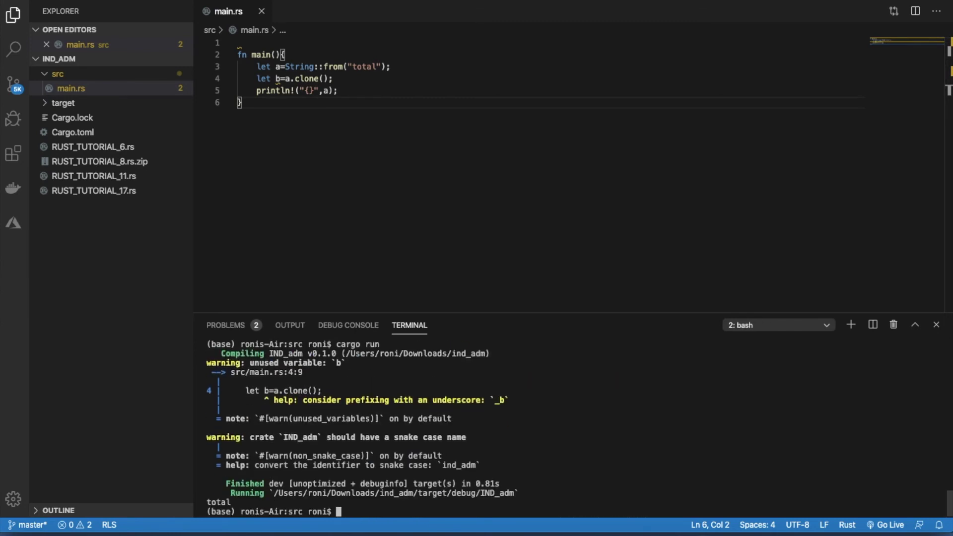
Add line 6 println!("{}",b); by duplicating the println line and changing a to b.
drag(343, 91, 256, 90)
right_click(279, 85)
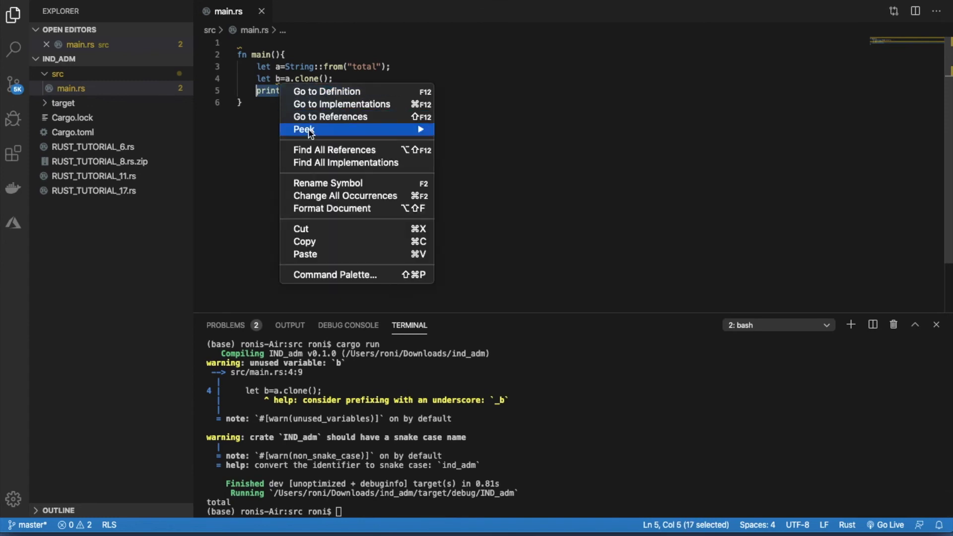
click(310, 242)
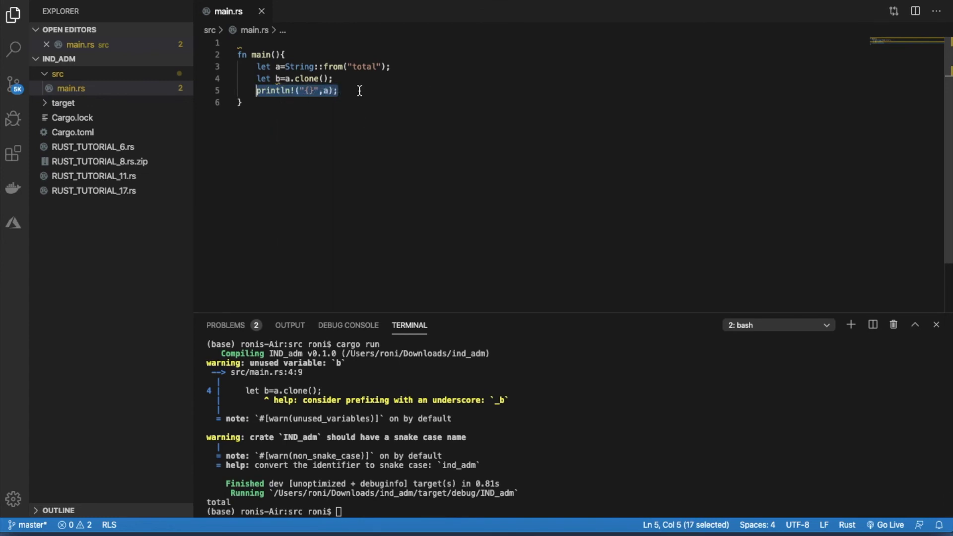
click(359, 90)
key(Return)
key(super+v)
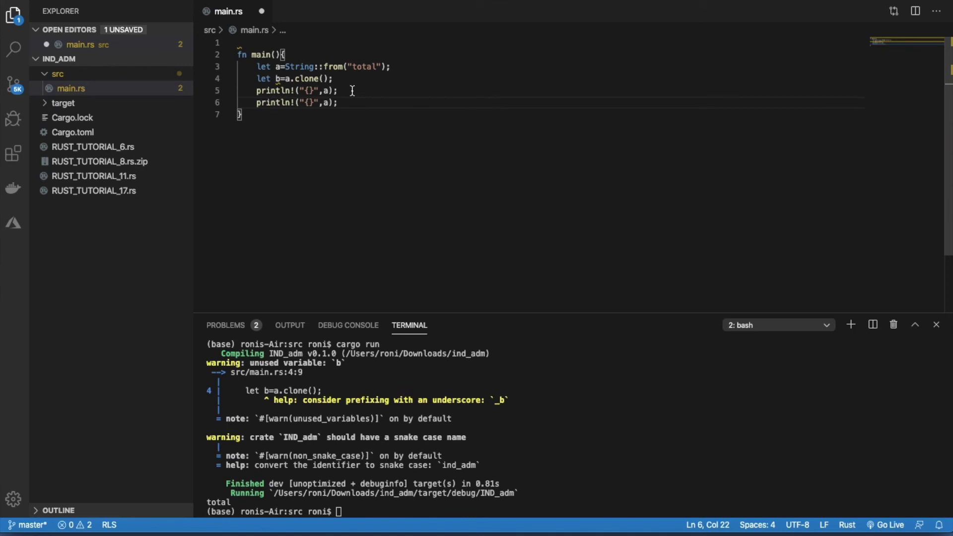
key(Left)
key(BackSpace)
key(BackSpace)
text(b))
click(379, 127)
Save main.rs and run cargo run to print total twice.
key(super+s)
click(298, 502)
text(cargo run)
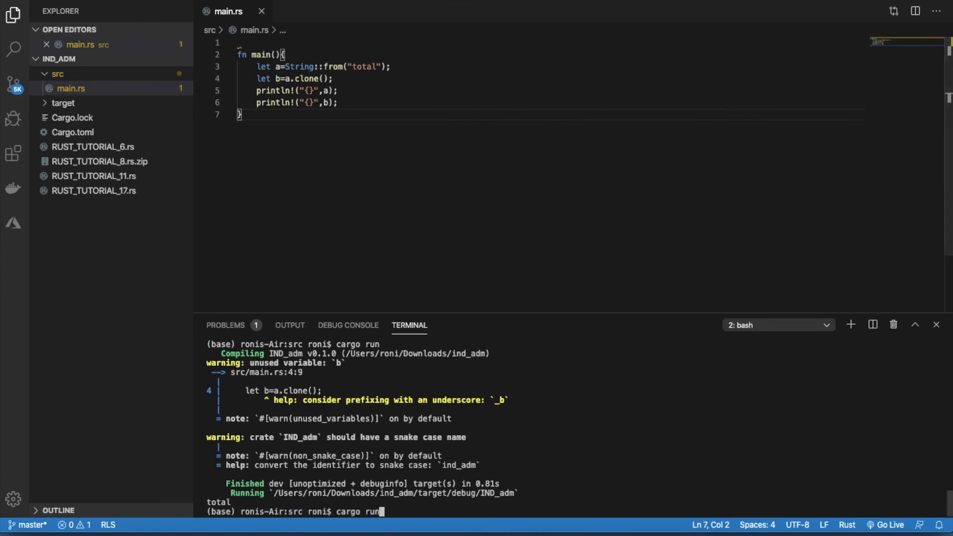
click(74, 1)
click(390, 512)
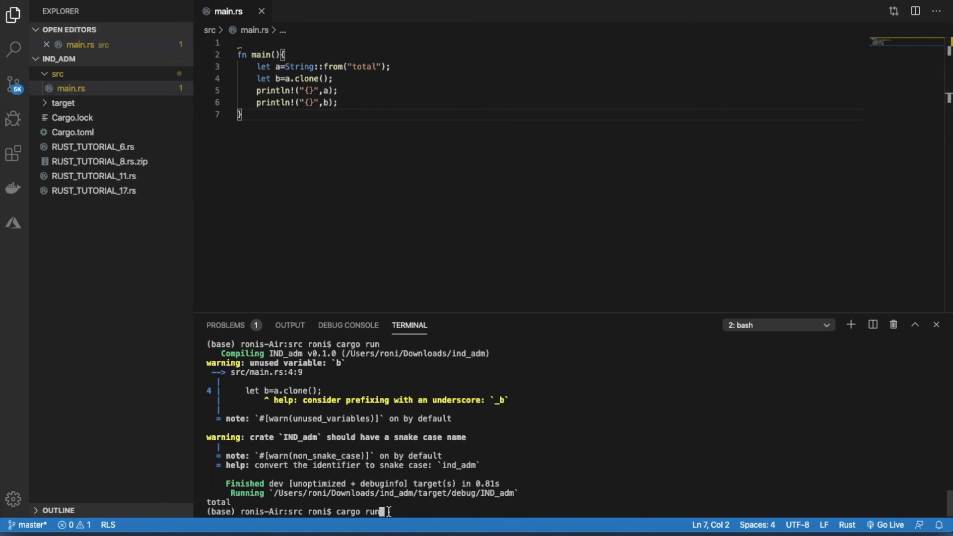
key(Return)
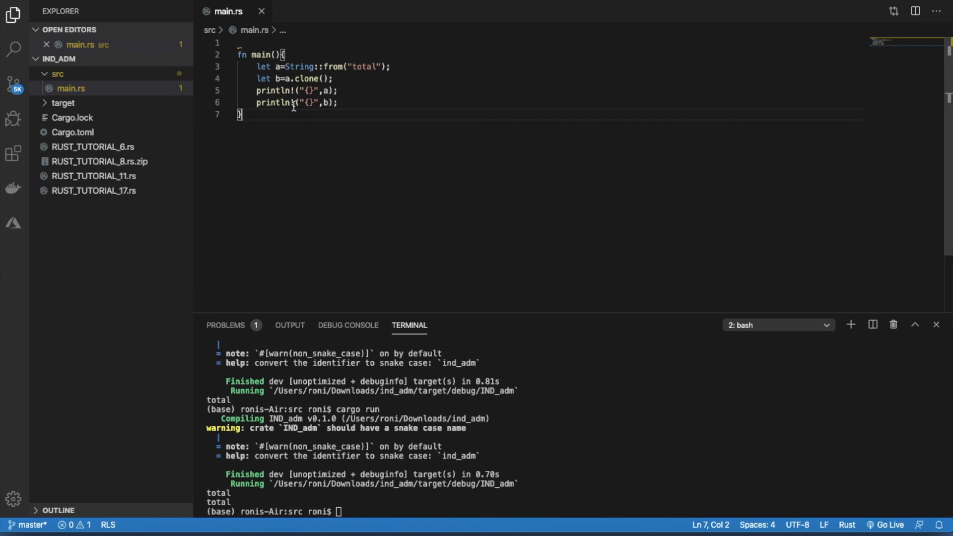
Highlight the two println lines and the "total" literal, then bring PowerPoint's slide 5 forward.
shift+click(256, 91)
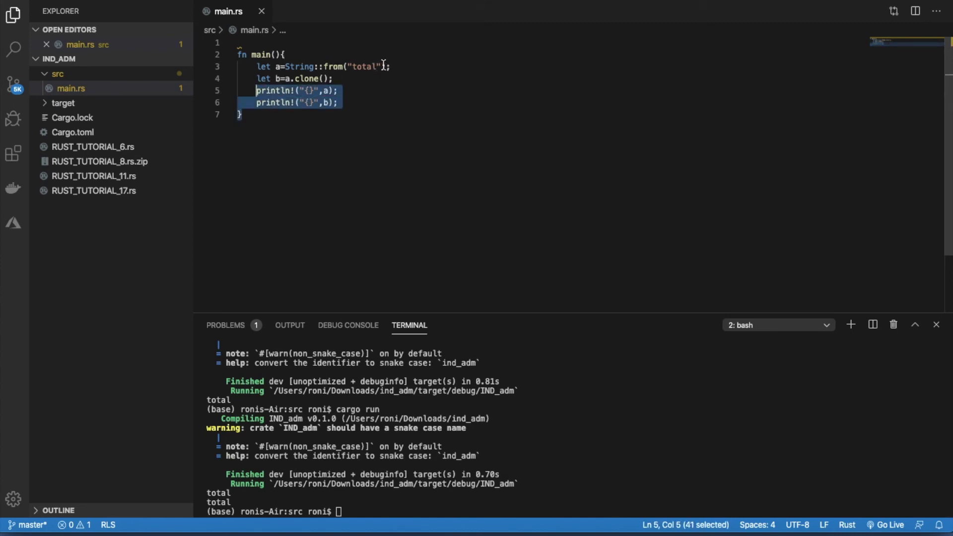
drag(384, 66, 352, 66)
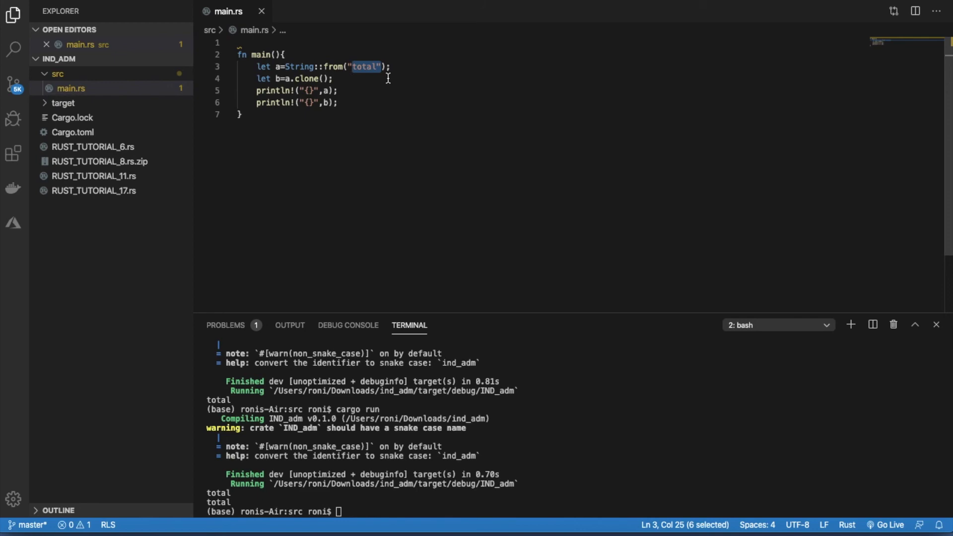
key(ctrl+Right)
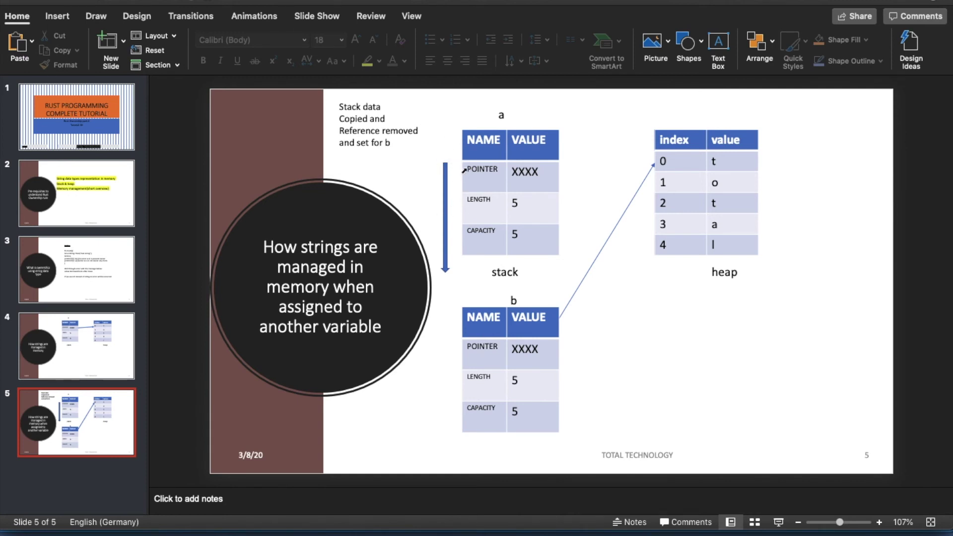
Flip between slide 4 and slide 5, ending on slide 4's single-string stack/heap diagram.
click(102, 351)
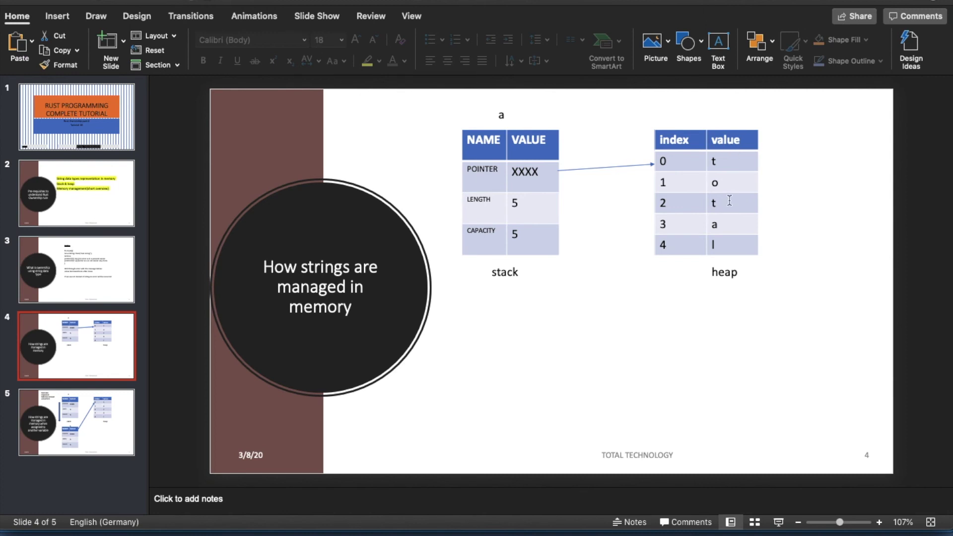
click(119, 403)
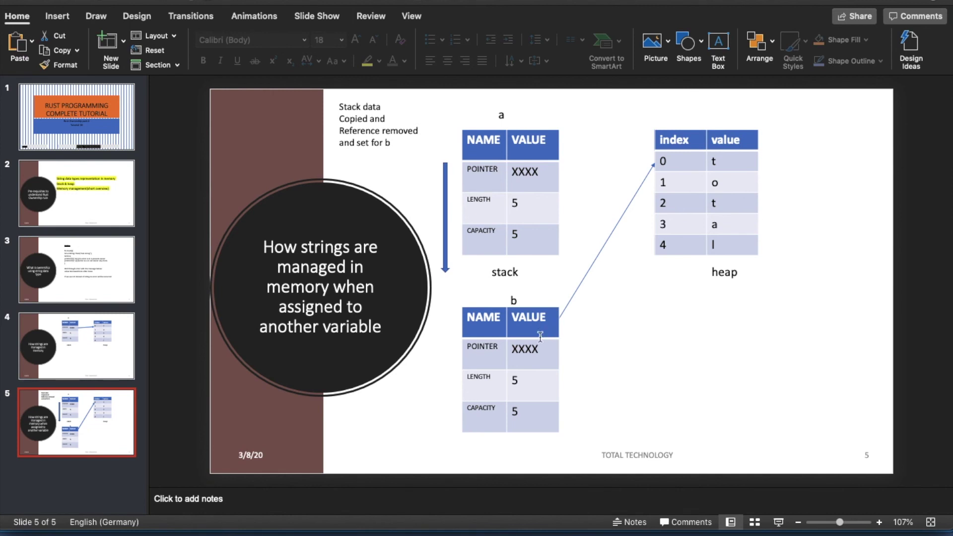
click(73, 352)
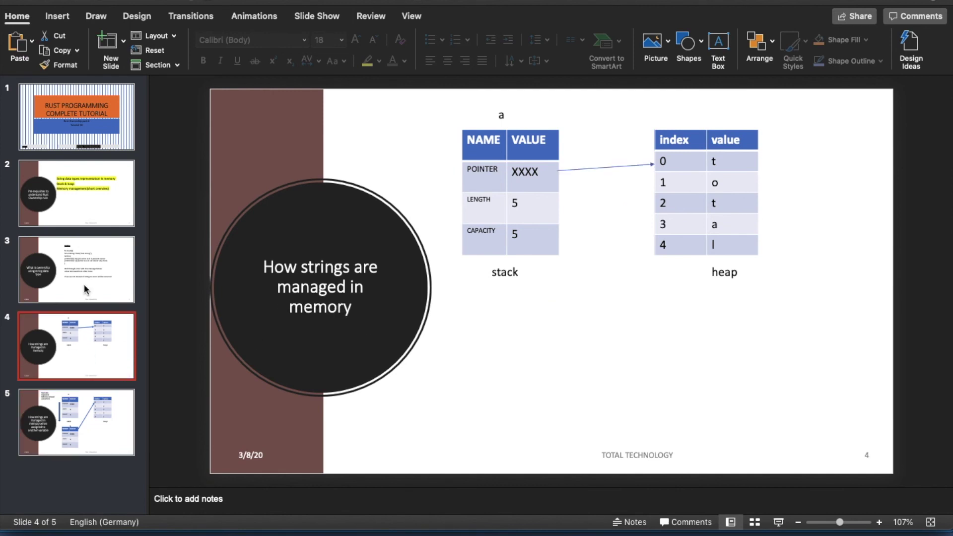
Step back through slide 3 to slide 2's list of Rust Ownership pre-requisites.
click(84, 284)
click(108, 211)
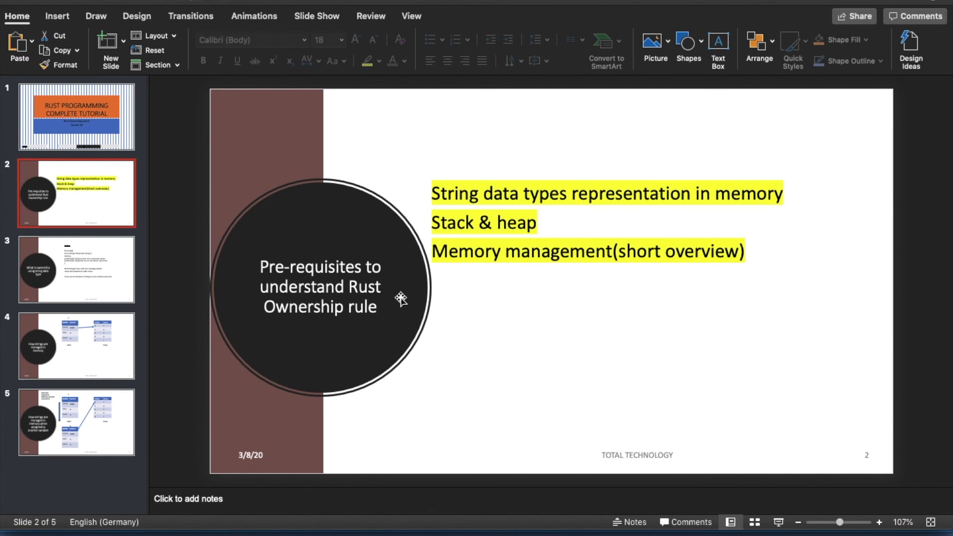